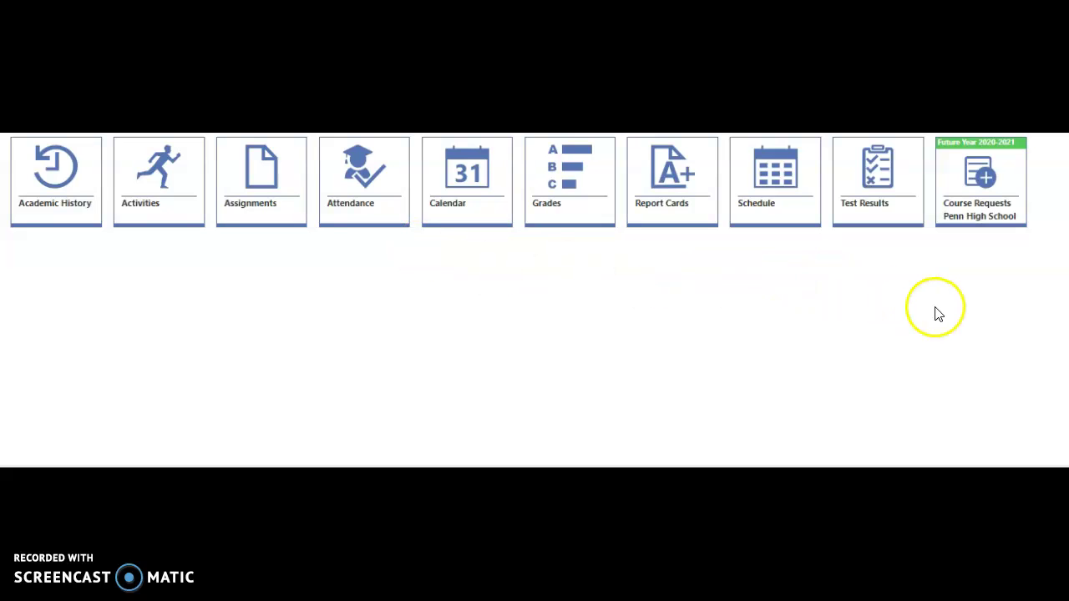
Open the 2020-2021 Course Requests for Penn High School and add English 9, course code 0301, to the requests
left_click(979, 172)
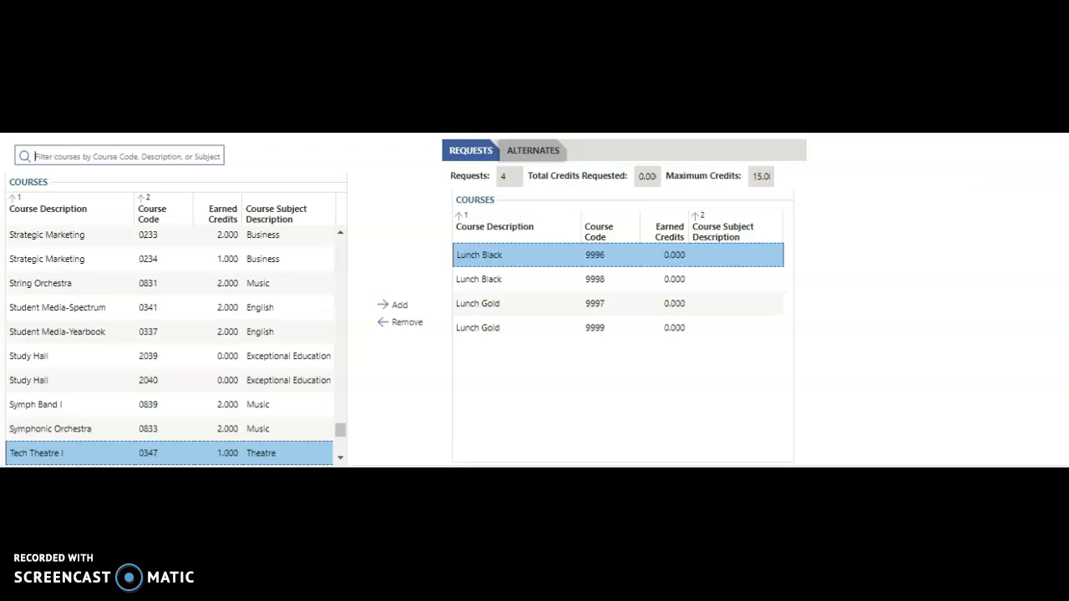
left_click(126, 156)
type("03")
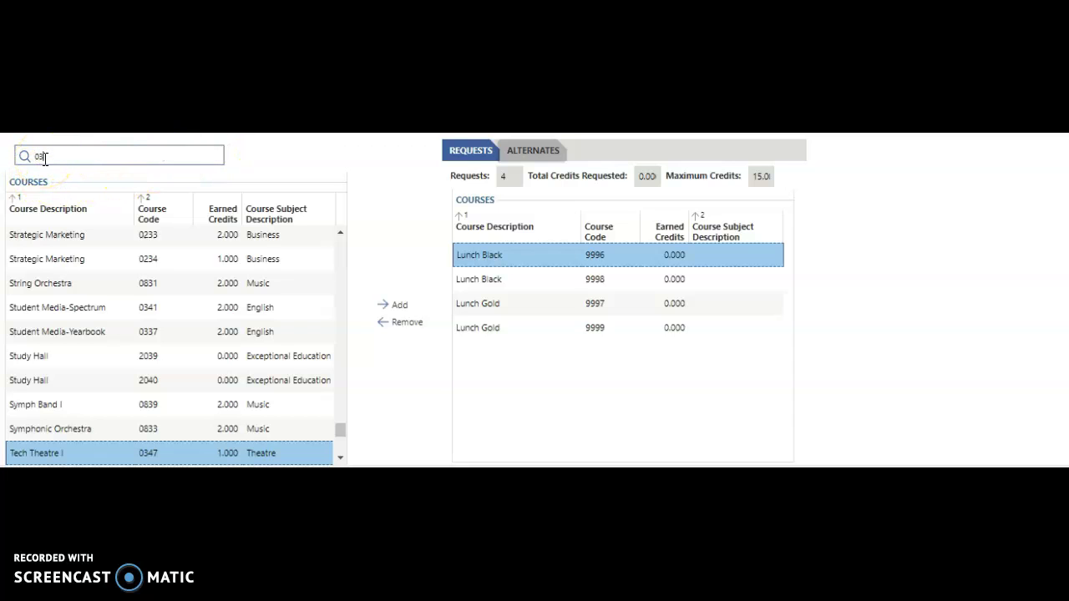
type("01")
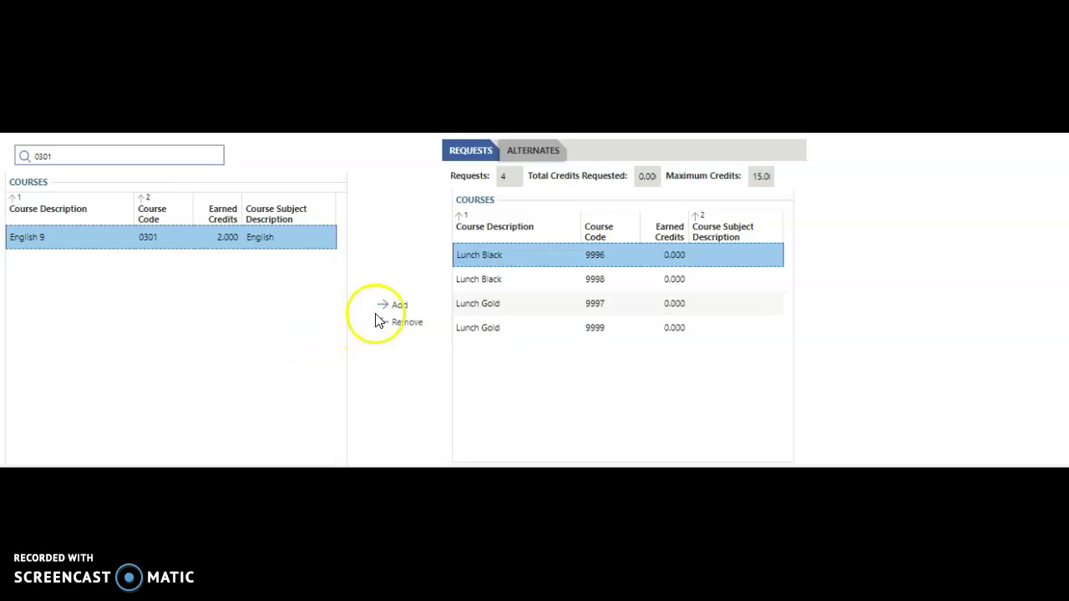
left_click(401, 309)
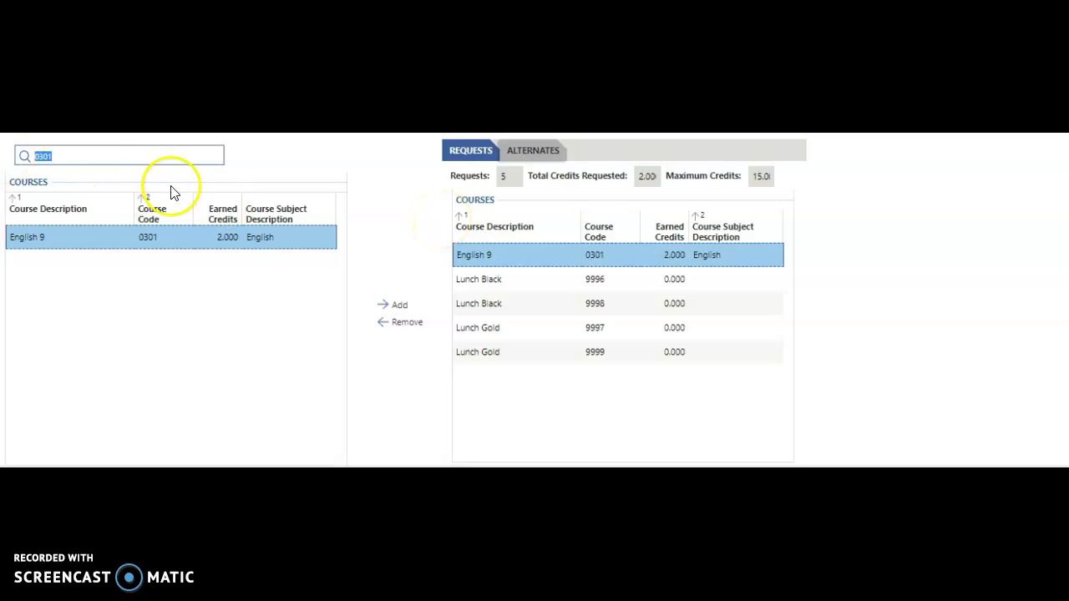
Remove the English 9 request, look the course up again by code 0301 and add it back
left_click(410, 325)
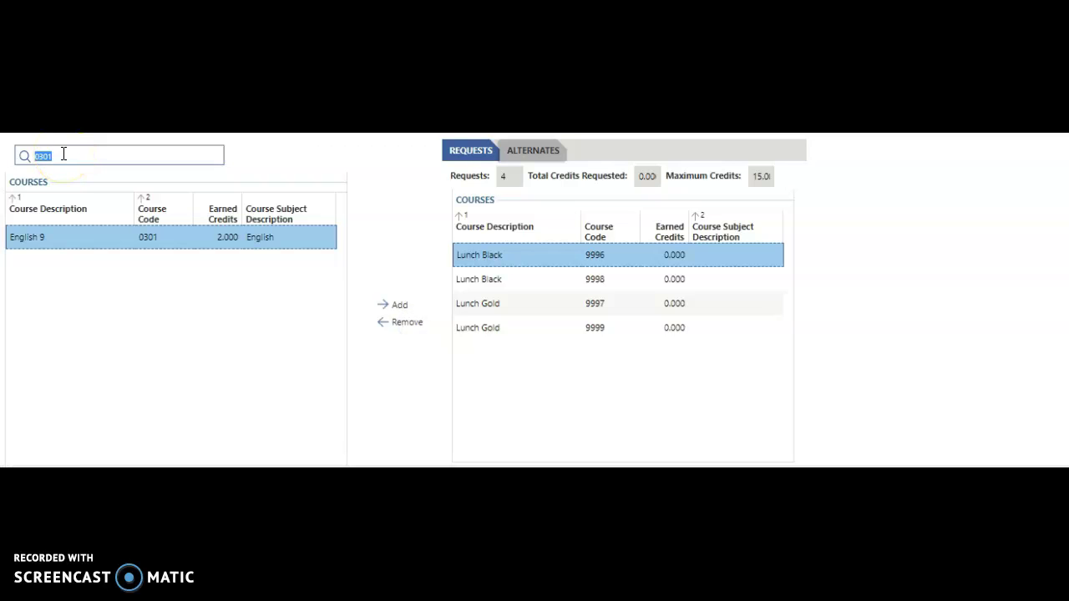
key("BackSpace")
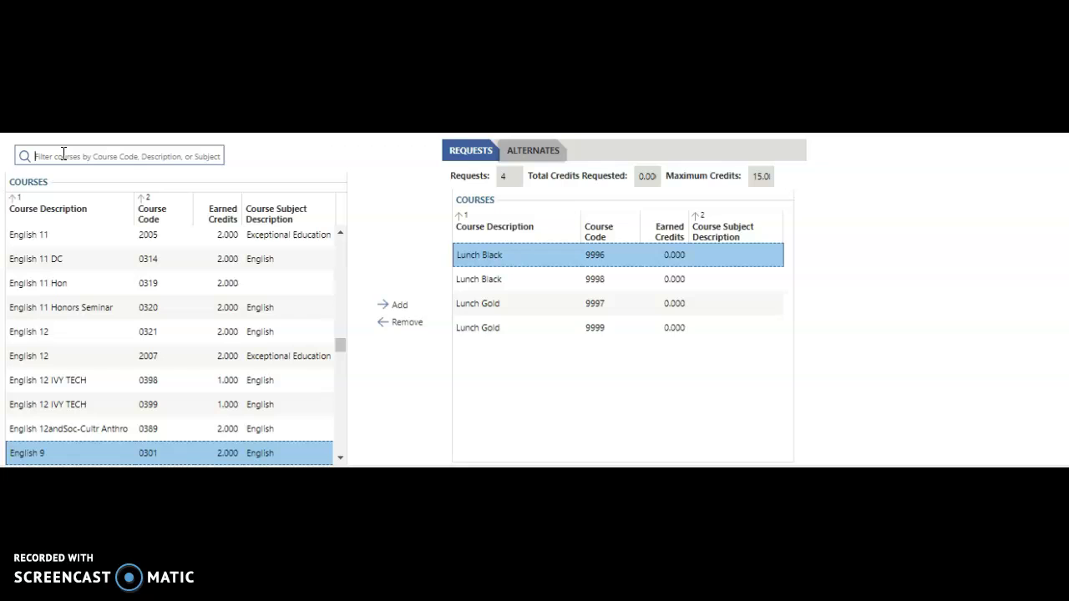
left_click(318, 212)
type("0301")
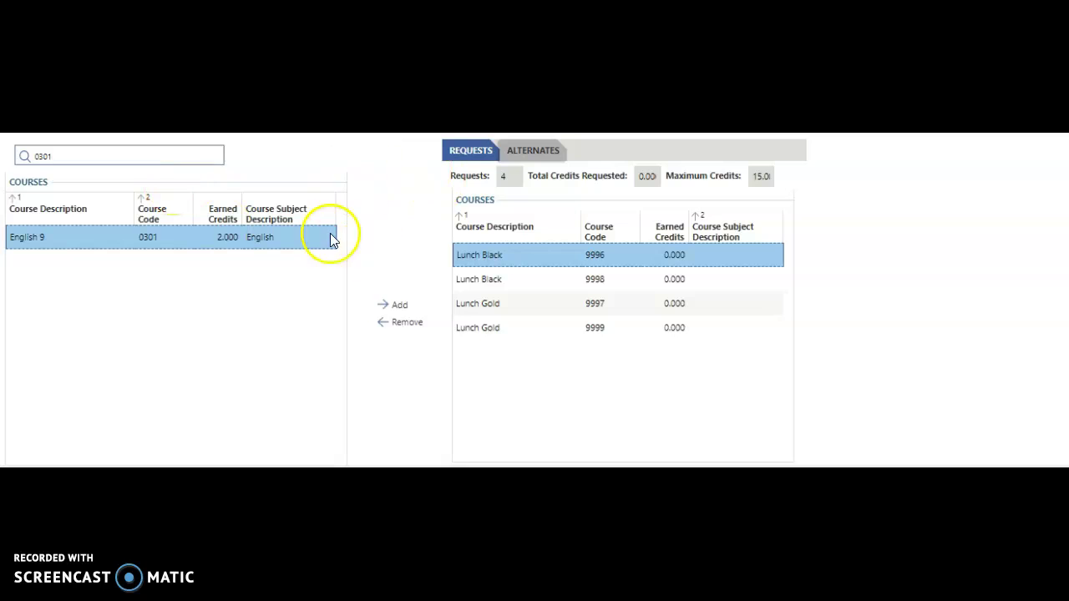
left_click(399, 306)
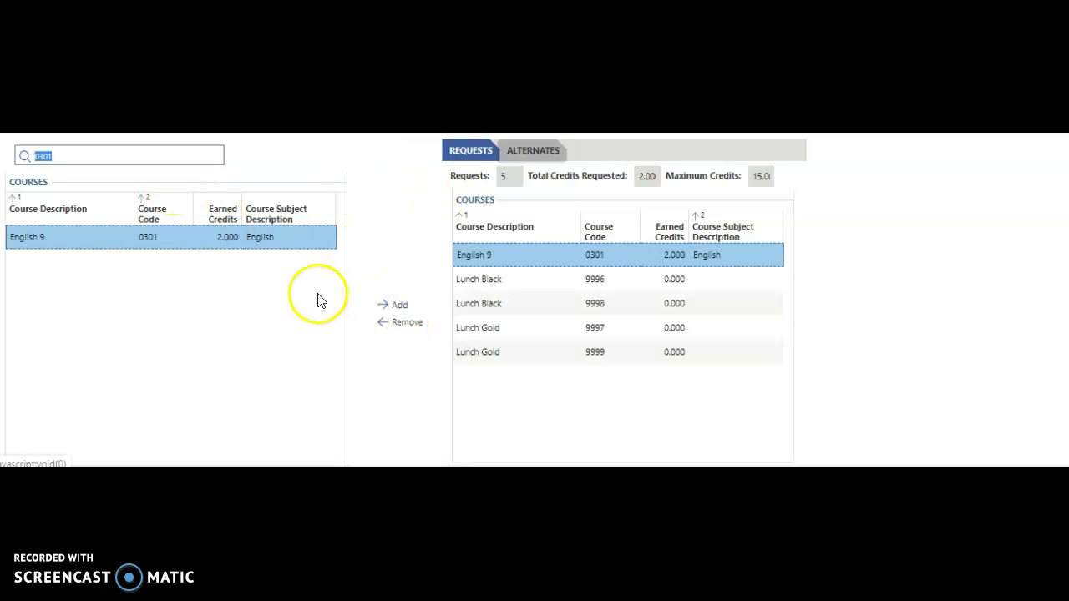
Find course code 1105 and add Geography-Hist of the World to the requests
left_click(74, 154)
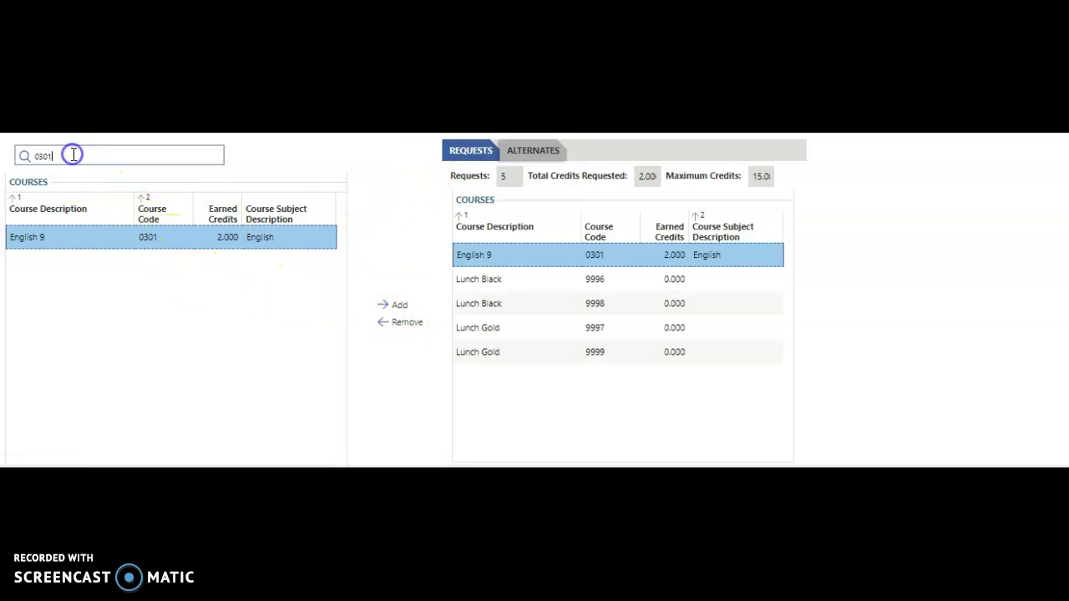
key("BackSpace")
key("BackSpace")
key("BackSpace")
key("BackSpace")
type("1105")
left_click(72, 202)
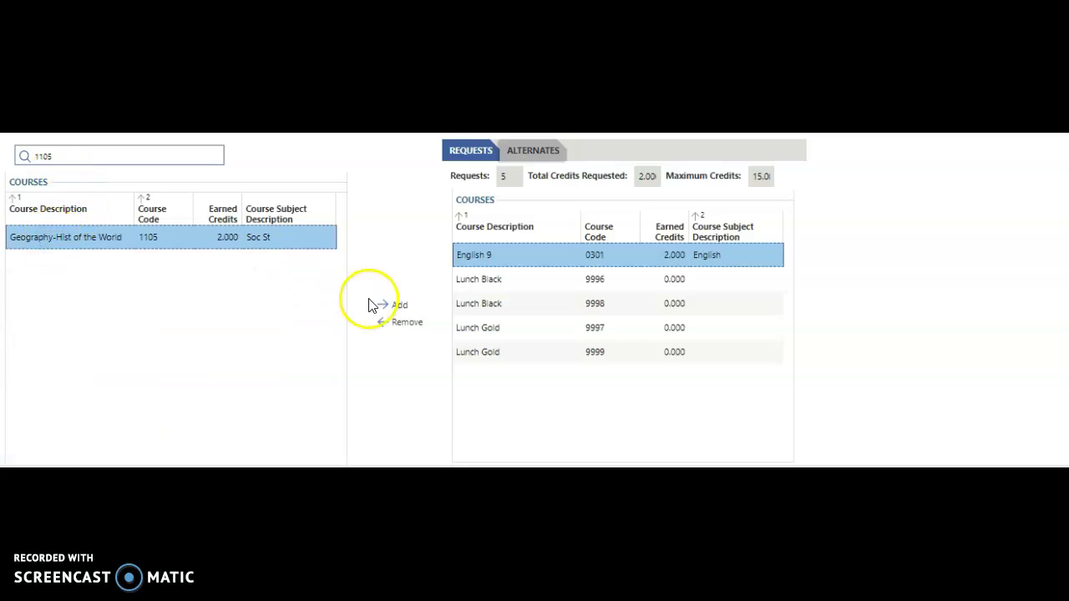
left_click(396, 307)
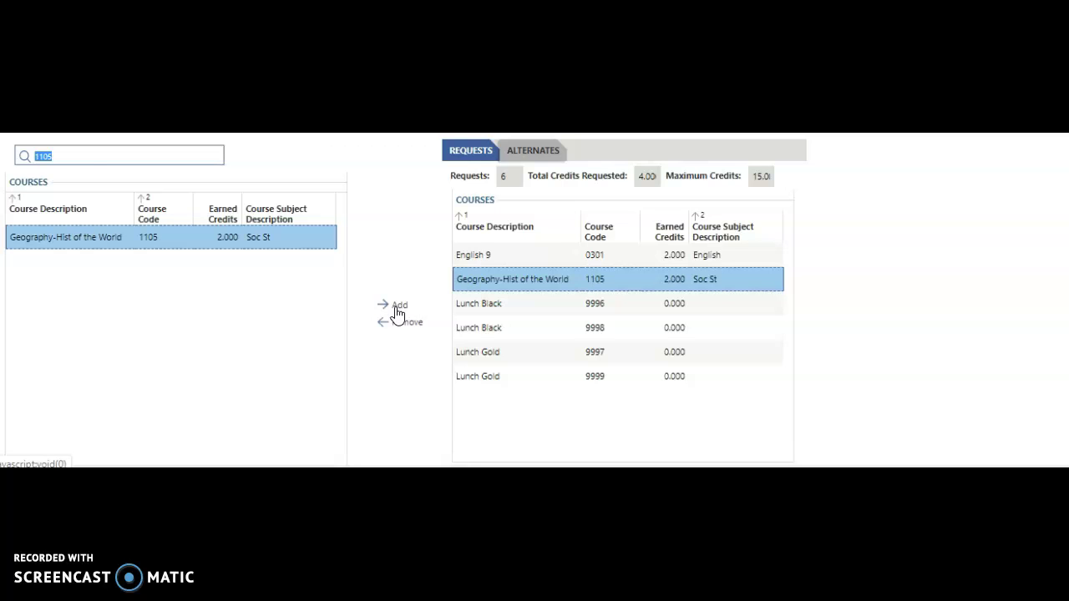
Replace the course filter with code 0717 and add Algebra I to the requests
left_click(65, 156)
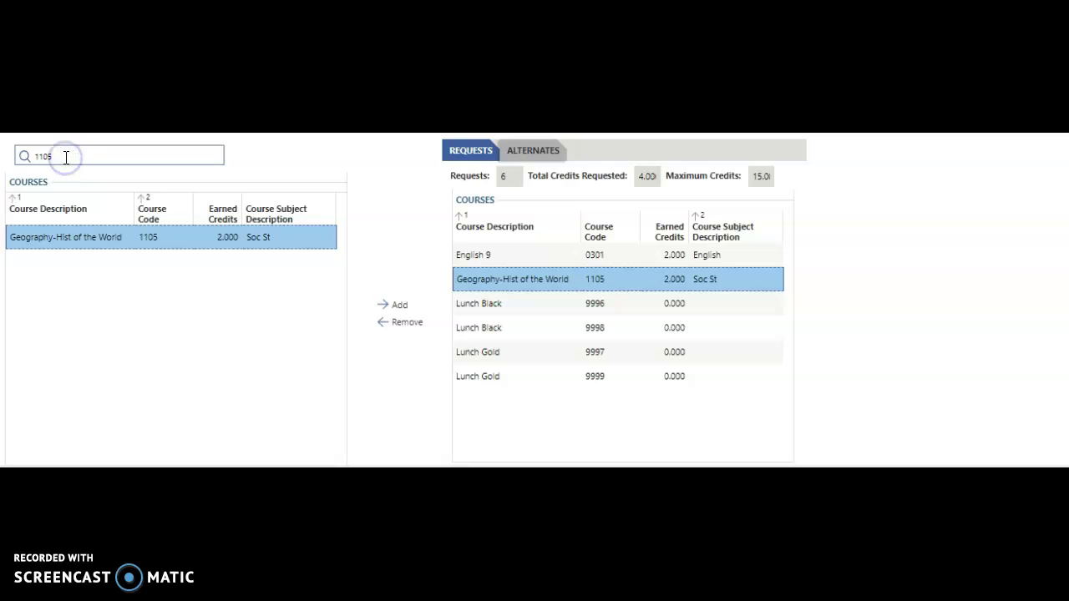
key("BackSpace")
key("BackSpace")
key("BackSpace")
key("BackSpace")
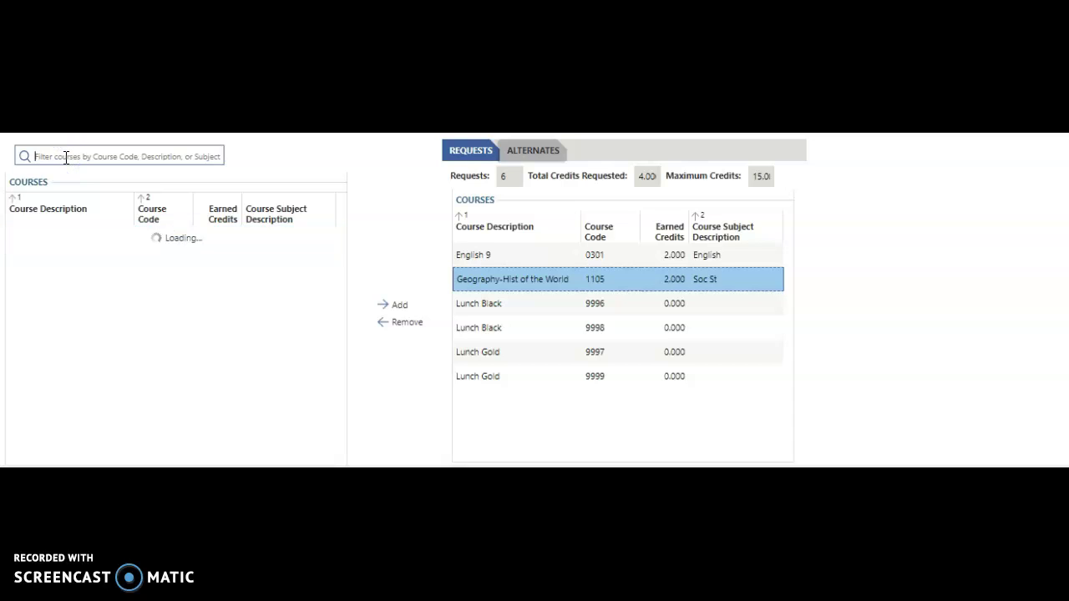
type("0717")
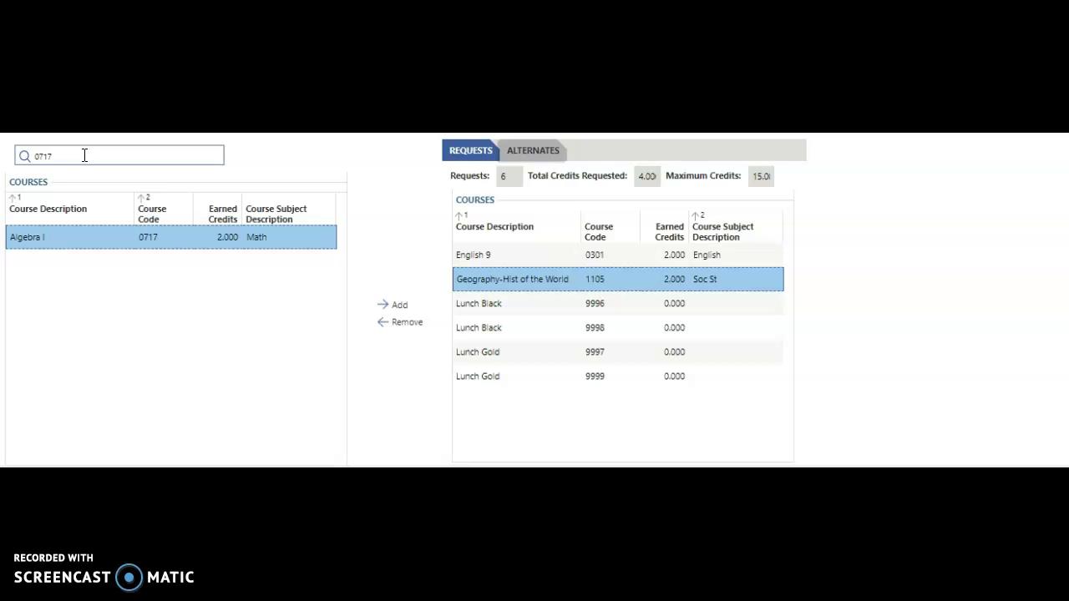
left_click(406, 309)
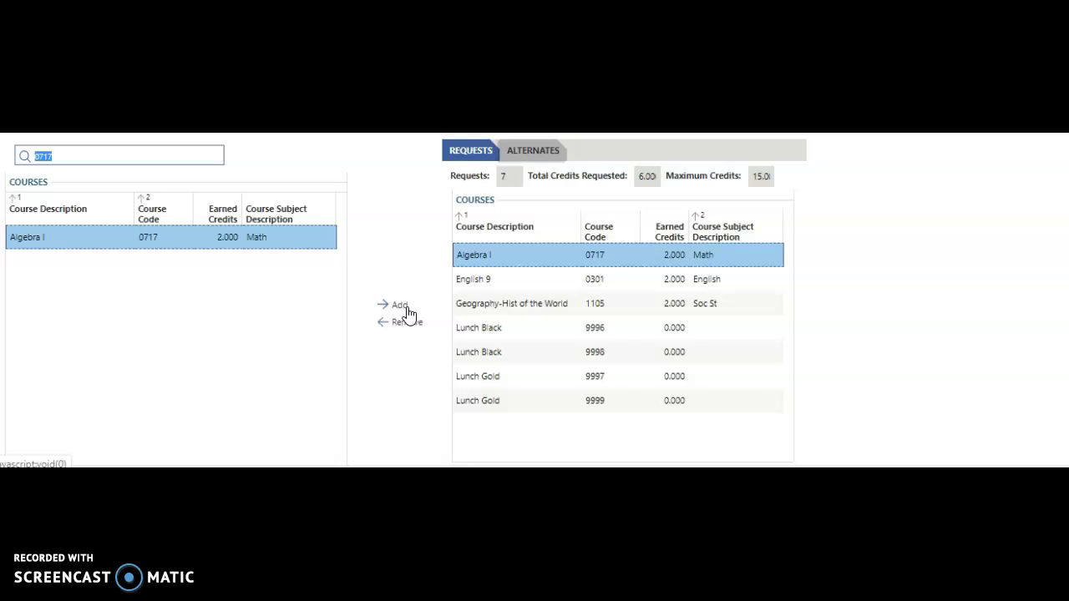
Filter the available courses by code 0905 and add Biology I to the requests
left_click(95, 156)
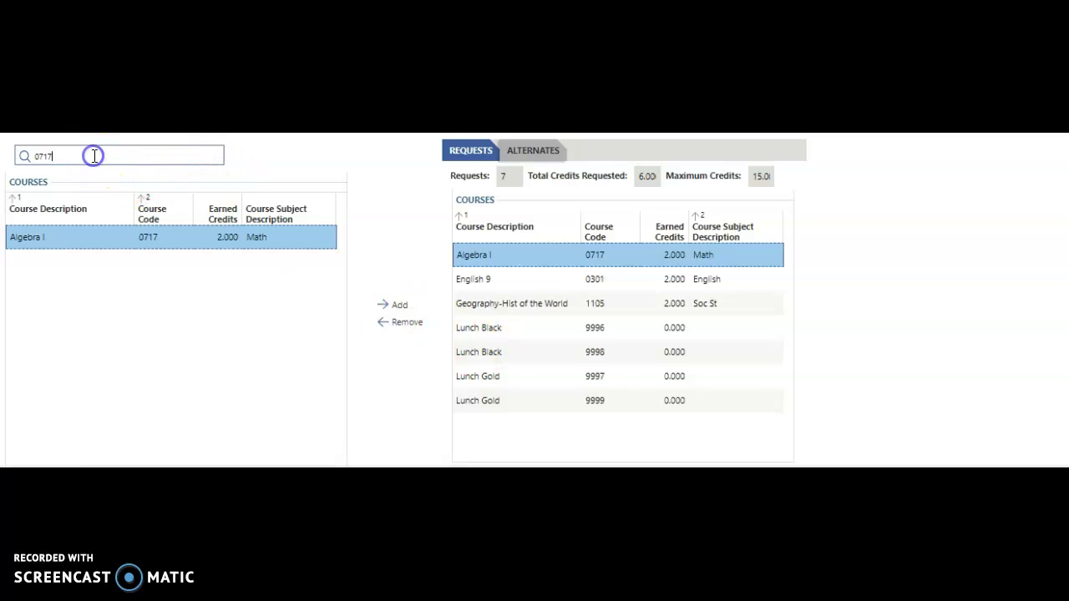
key("BackSpace")
key("BackSpace")
key("BackSpace")
key("BackSpace")
type("090")
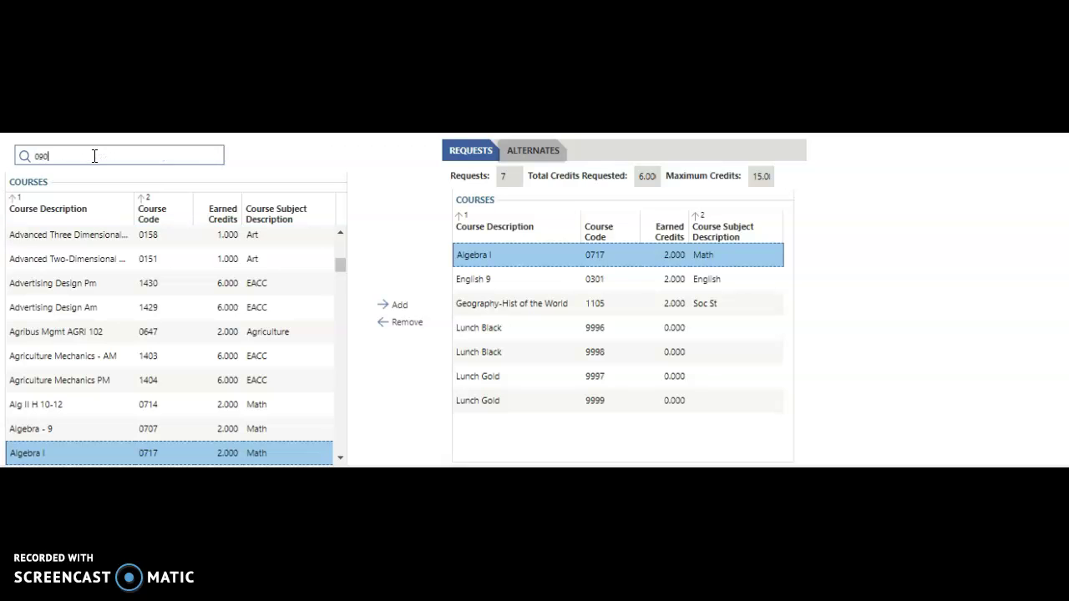
type("5")
left_click(58, 233)
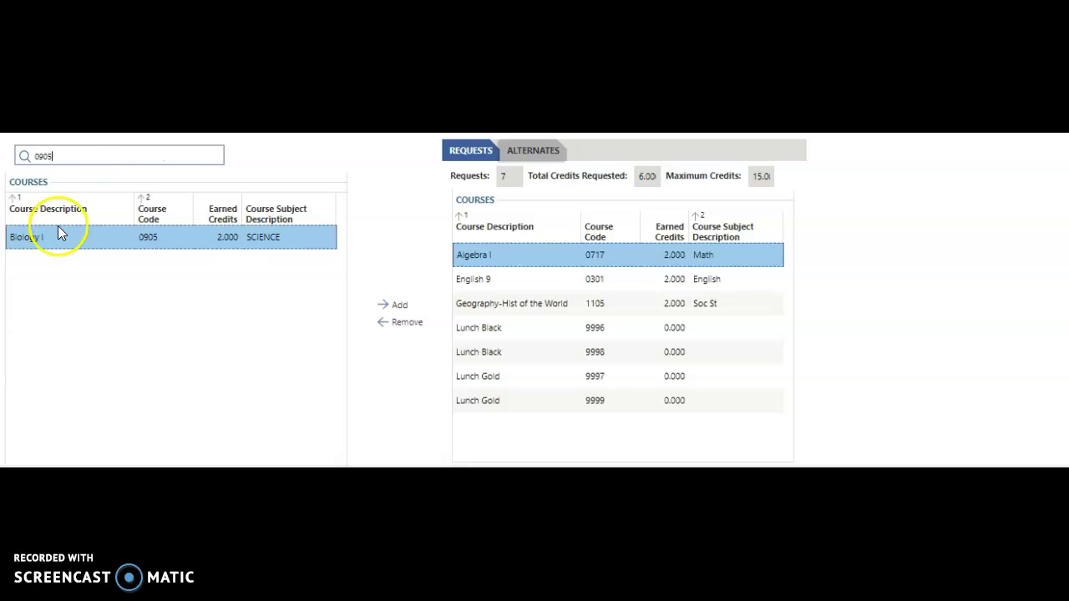
left_click(33, 240)
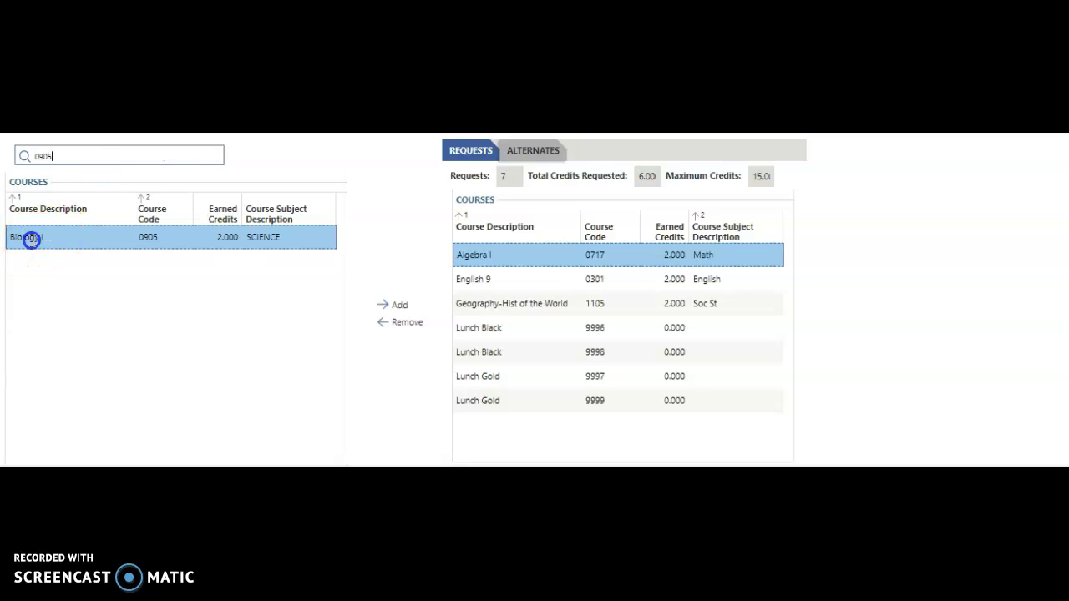
left_click(397, 308)
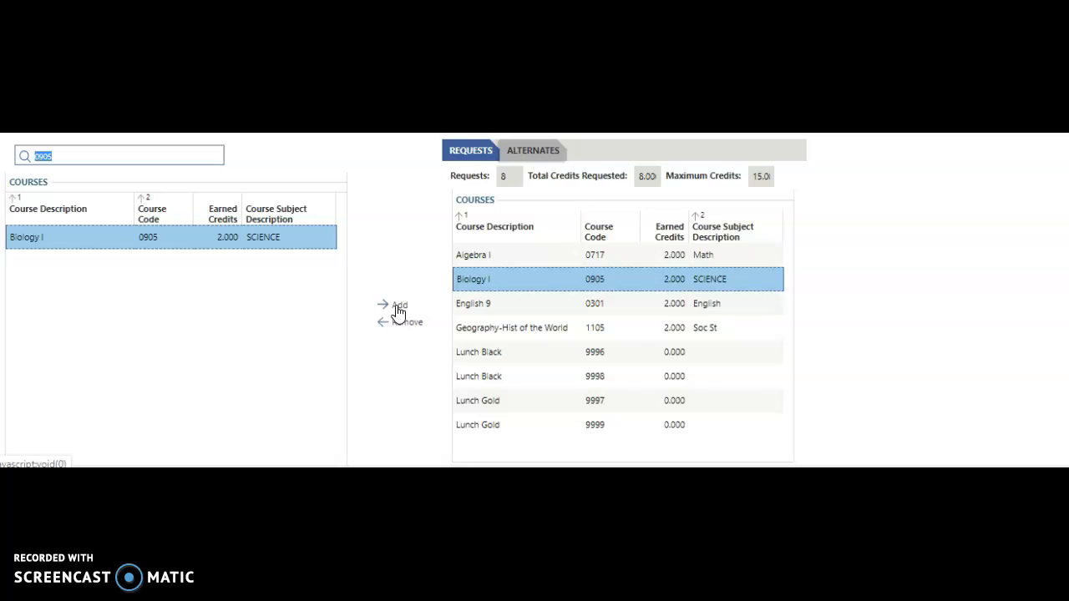
Filter the available courses by code 0501 and add Phys Ed I - I to the requests
left_click(63, 154)
key("BackSpace")
key("BackSpace")
key("BackSpace")
key("BackSpace")
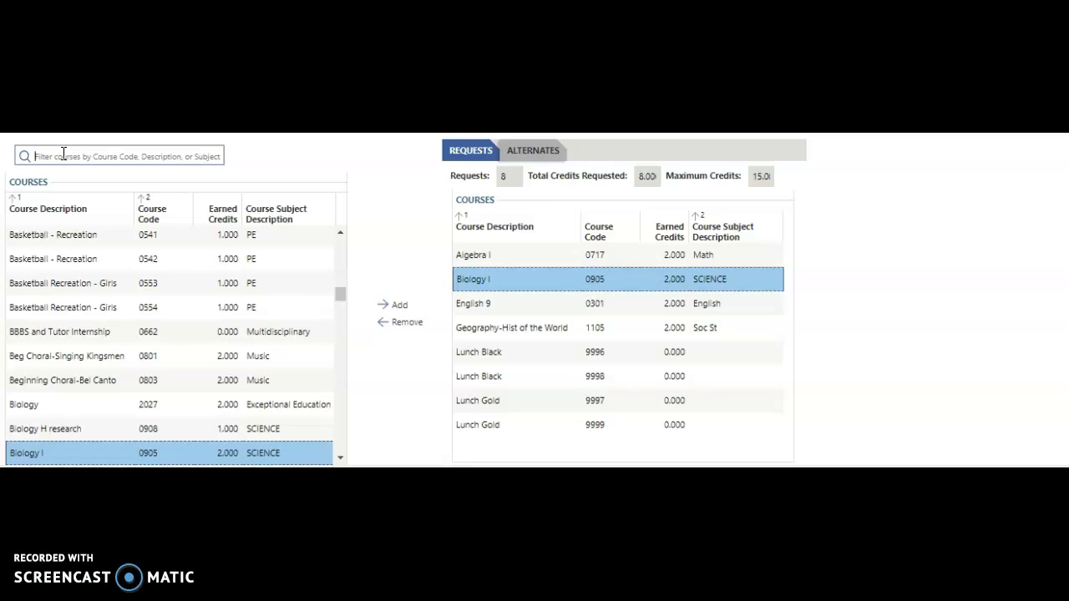
type("d")
type("501")
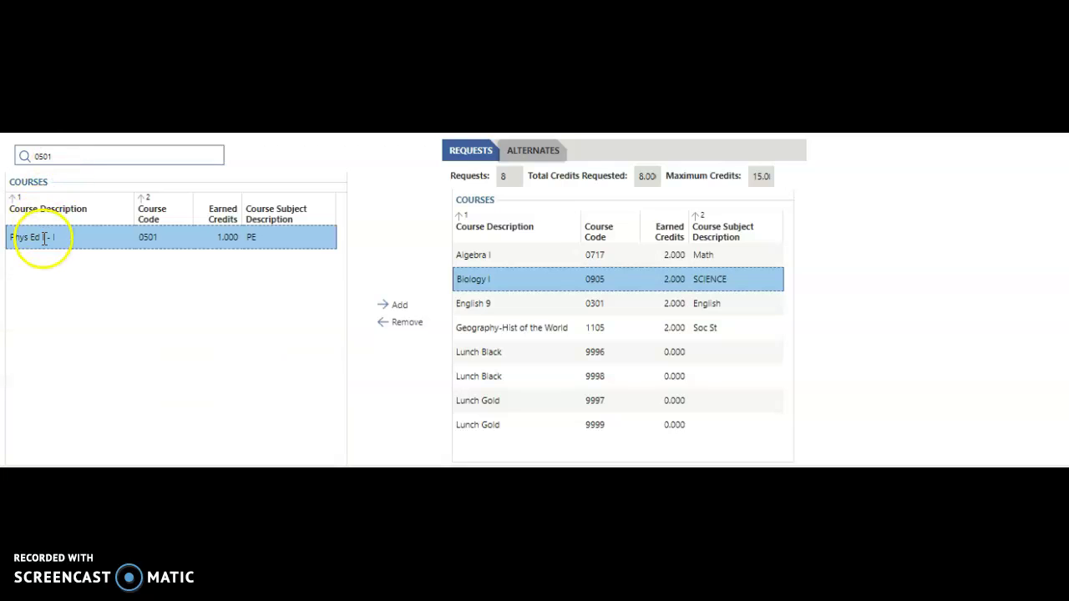
left_click(399, 306)
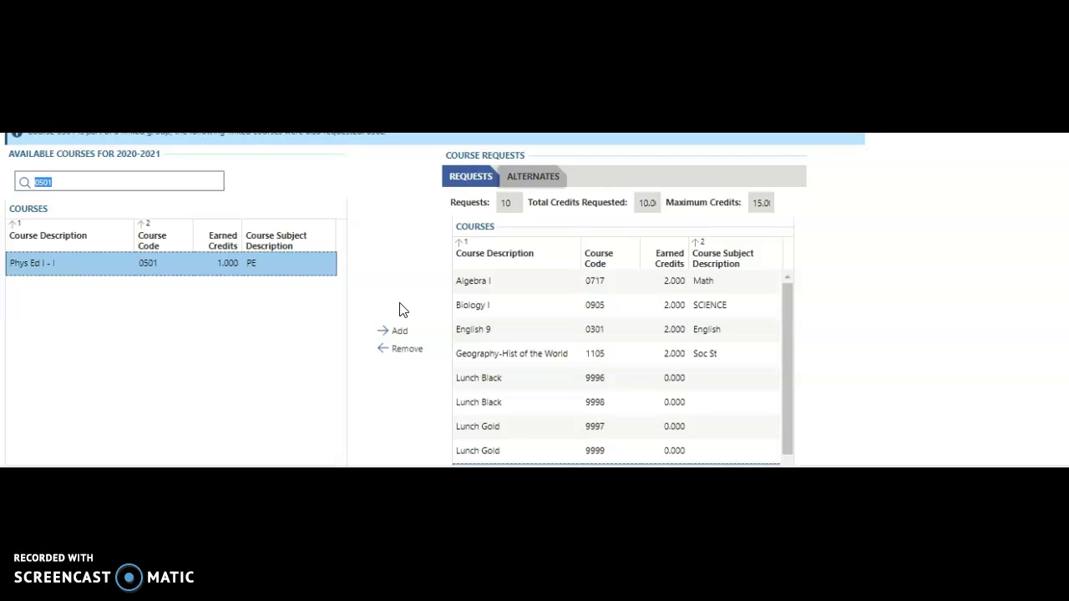
Look up the Phys Ed I - Phys Cond course by its code 0555 without adding it
left_click(108, 184)
key("BackSpace")
key("BackSpace")
key("BackSpace")
key("BackSpace")
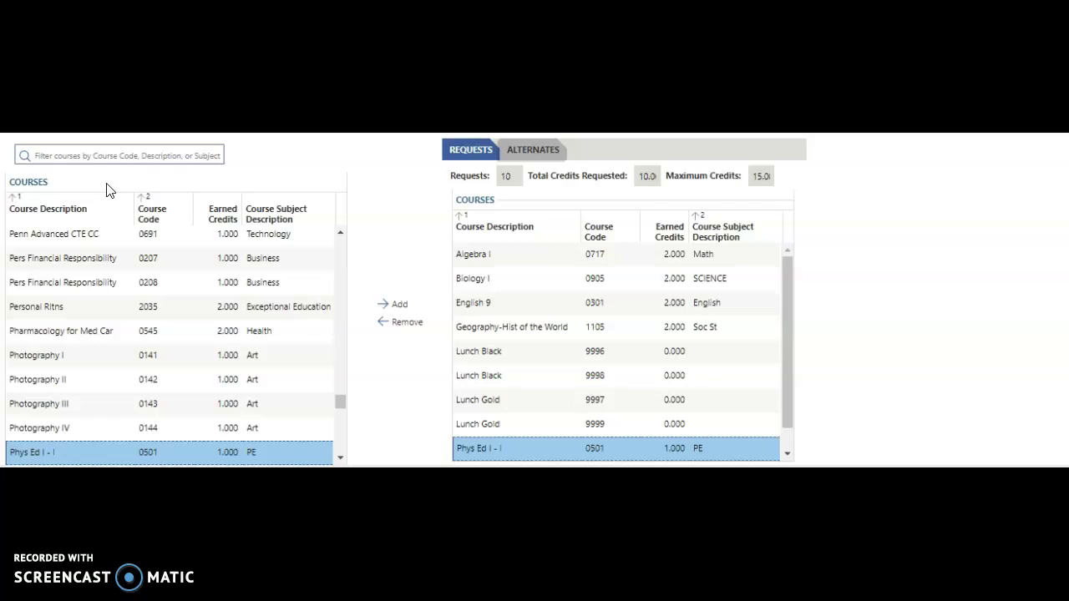
type("0555")
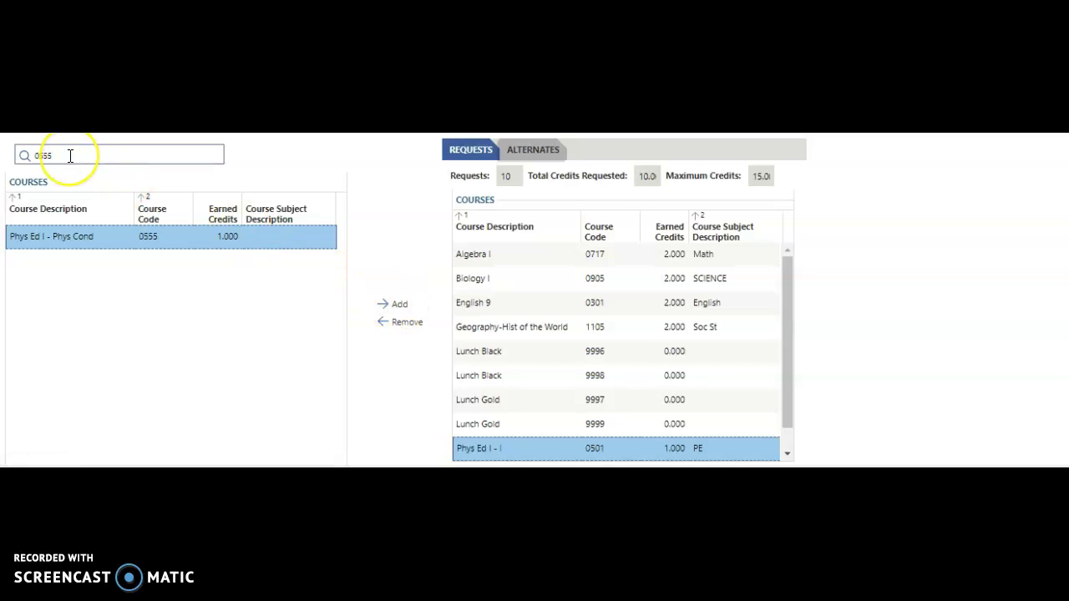
Look up the Phys Ed II - Phys Cond course by its code 0556, and clear the course filter
key("BackSpace")
key("BackSpace")
key("BackSpace")
key("BackSpace")
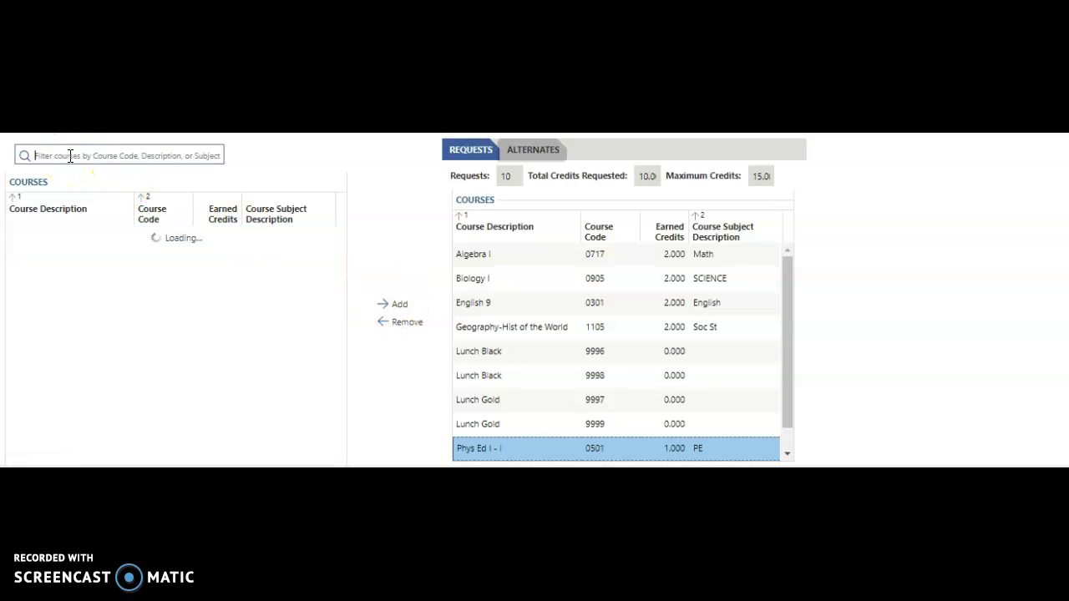
type("0556")
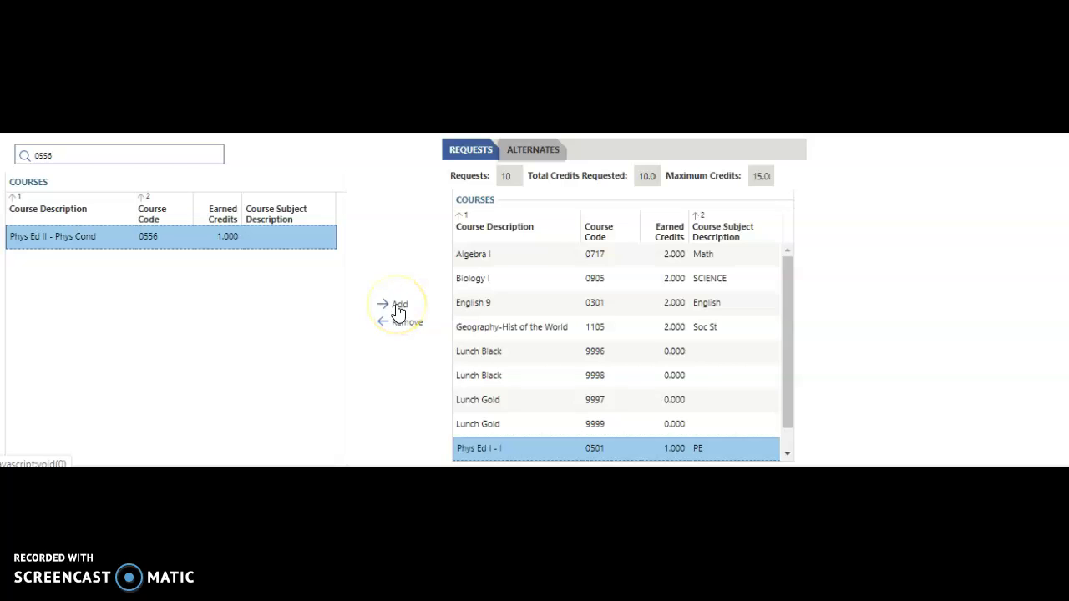
left_click(66, 156)
key("BackSpace")
key("BackSpace")
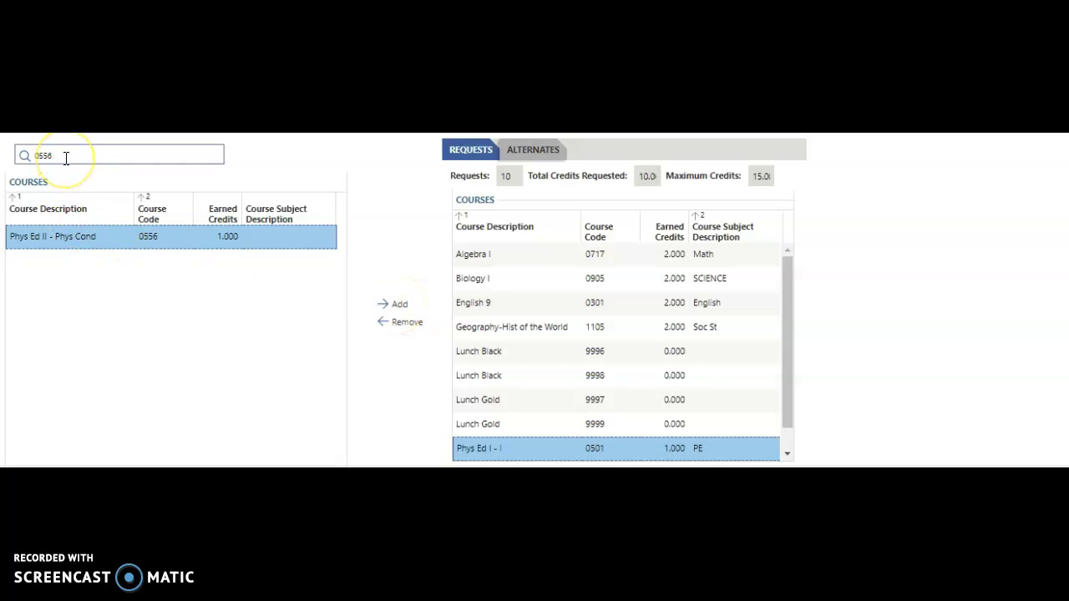
key("BackSpace")
key("BackSpace")
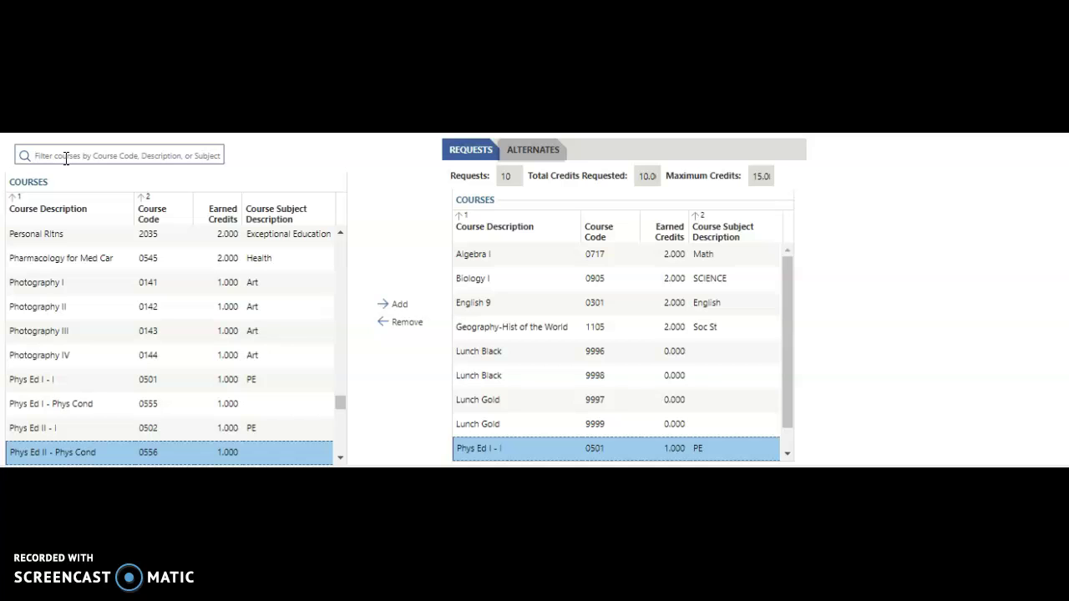
Filter the available courses by code 0235 and add Introduction to Business to the requests
left_click(786, 249)
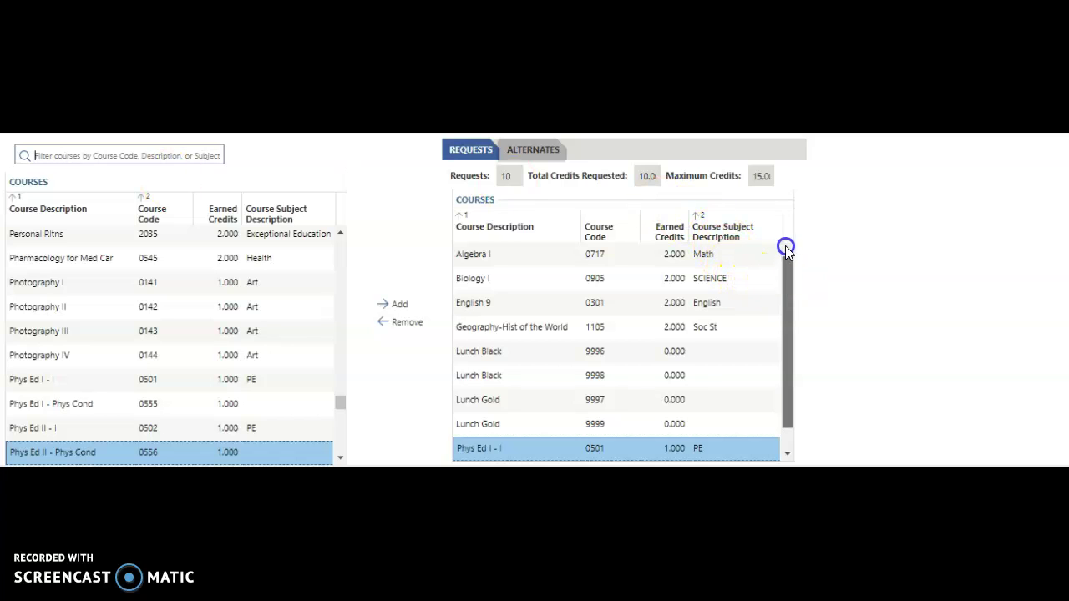
left_click_drag(786, 264, 786, 242)
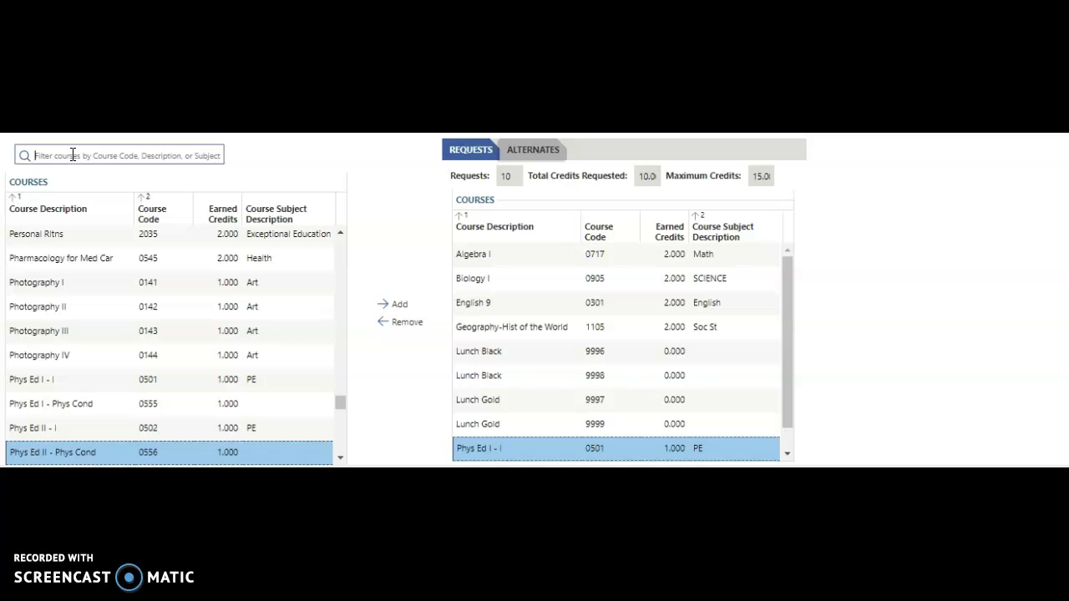
left_click(71, 156)
left_click(69, 156)
type("0235")
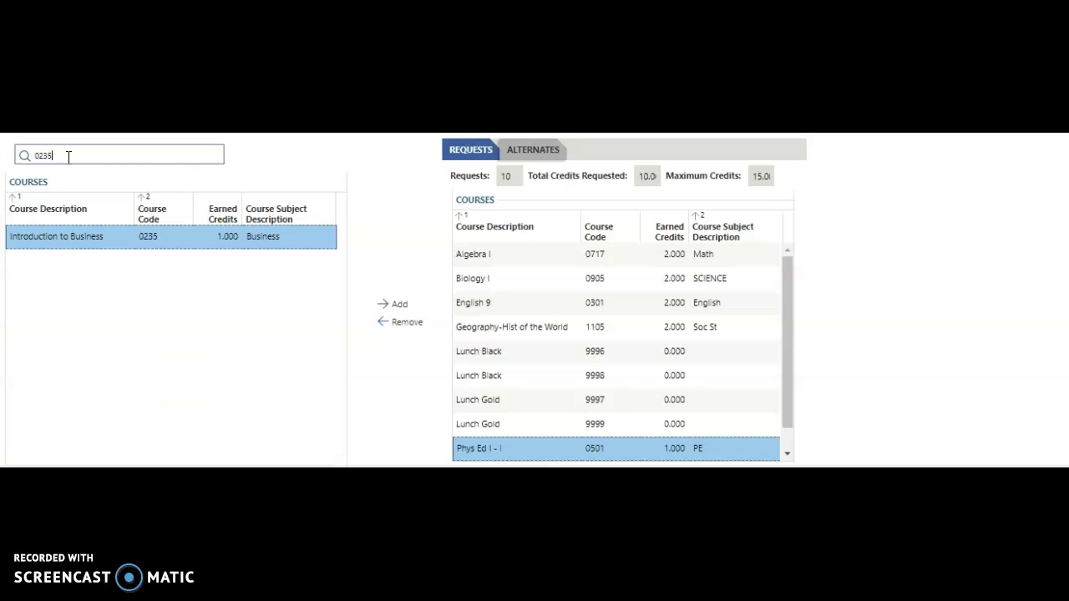
left_click(46, 243)
left_click(400, 305)
left_click_drag(788, 262, 790, 317)
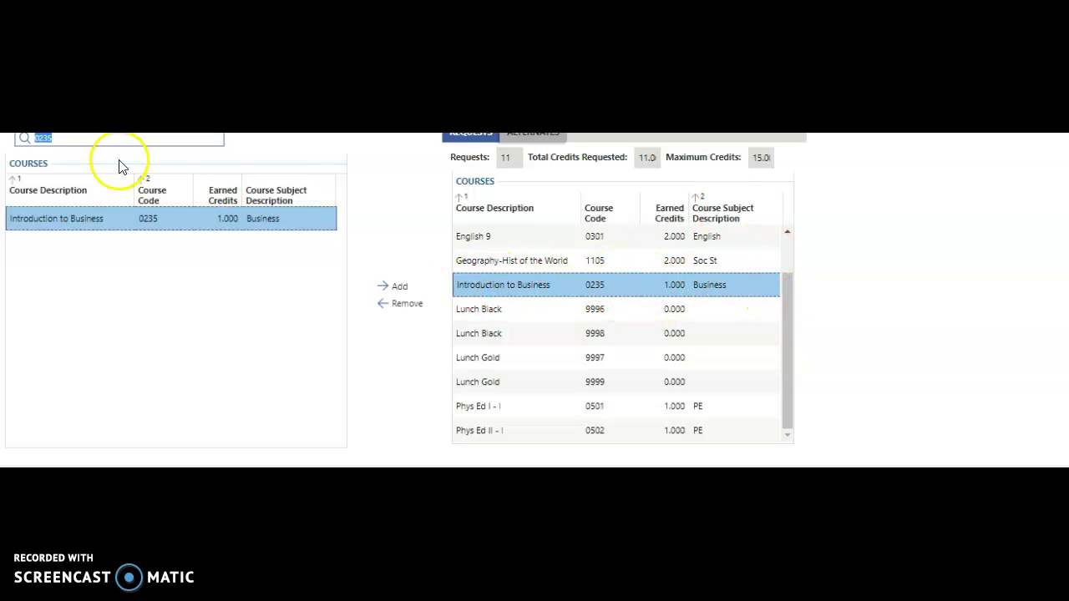
Filter the available courses by code 0270 and add Digital Apps and Respons to the requests
left_click(95, 139)
key("BackSpace")
key("BackSpace")
key("BackSpace")
key("BackSpace")
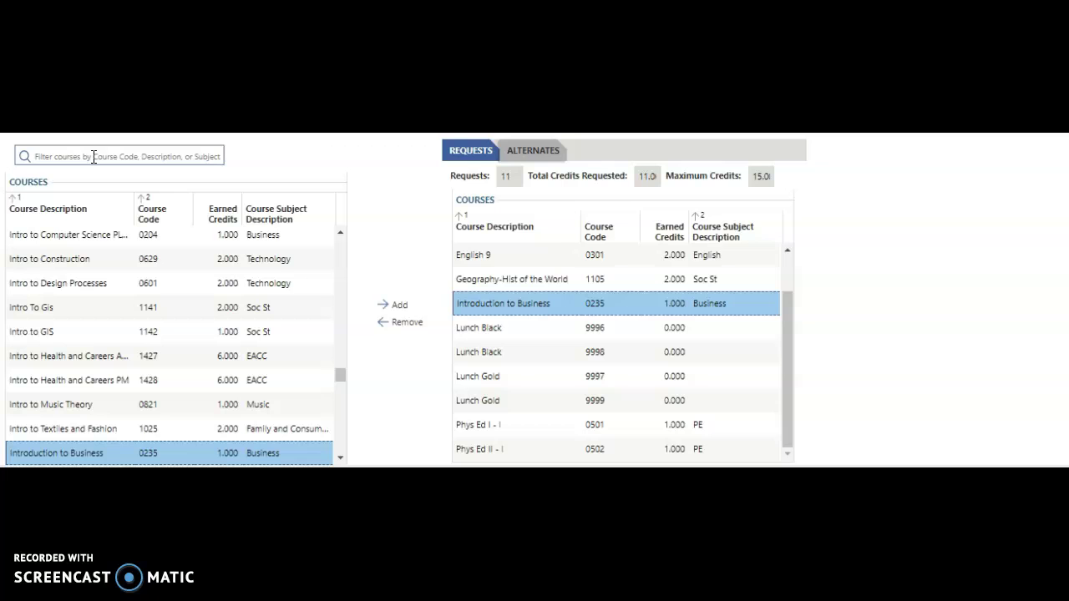
type("0270")
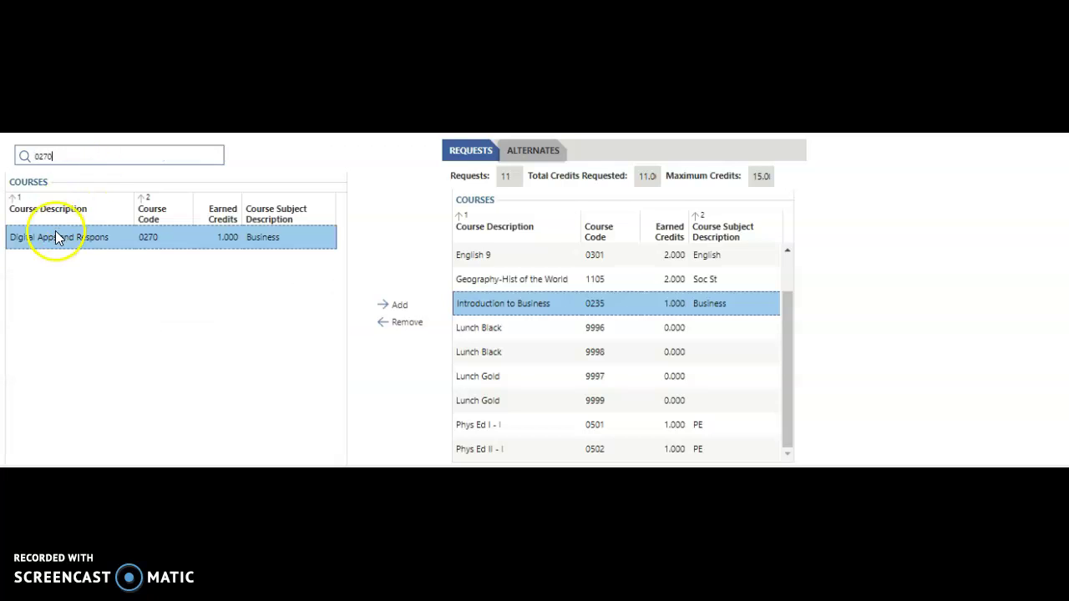
left_click(393, 307)
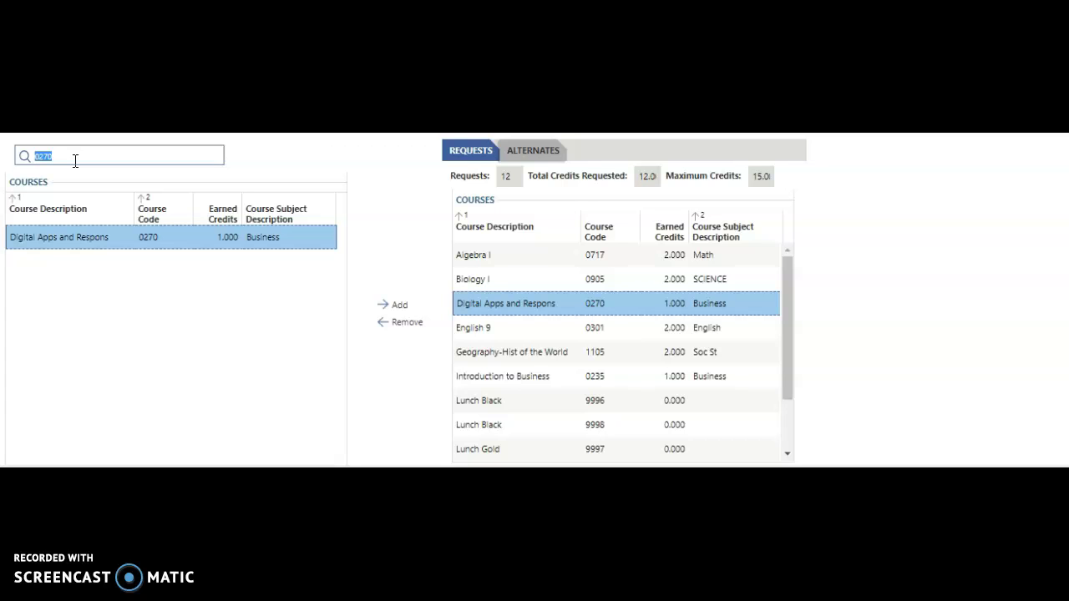
Filter the available courses by code 0425 and add Japanese I to the requests
key("BackSpace")
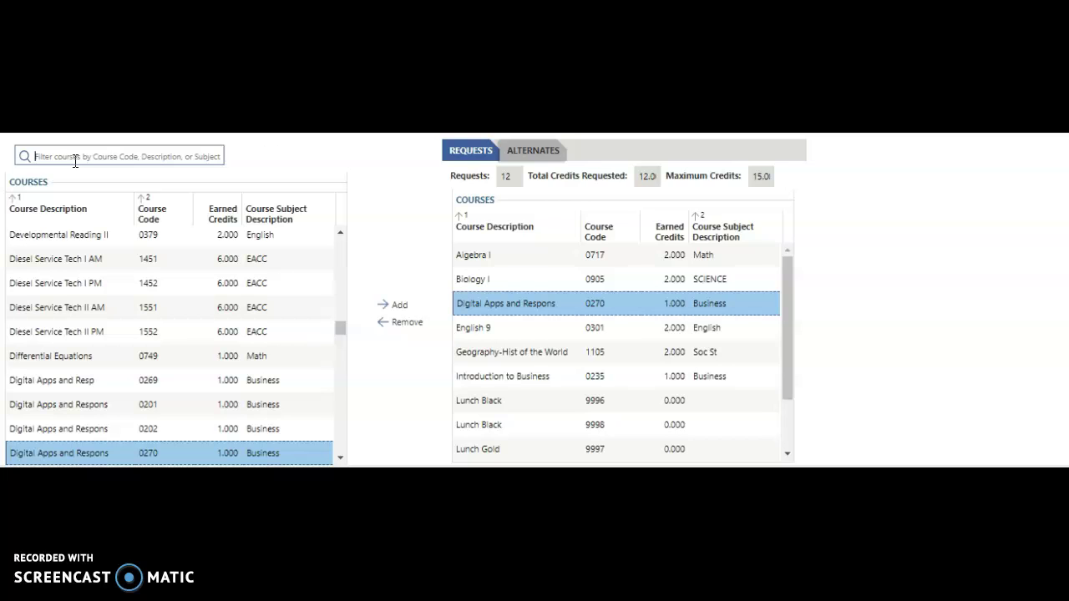
type("0")
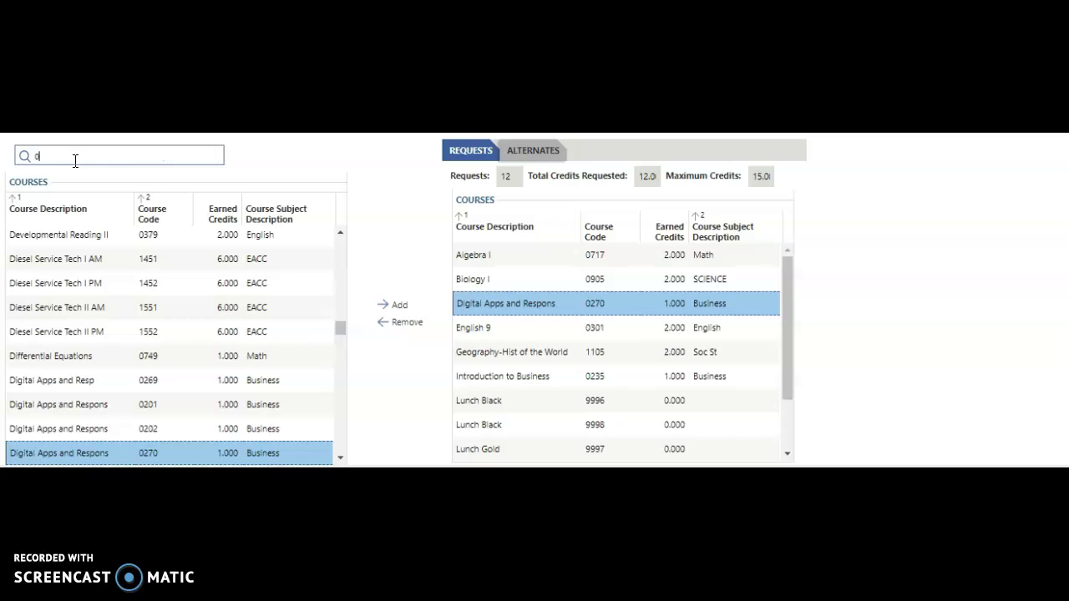
type("425")
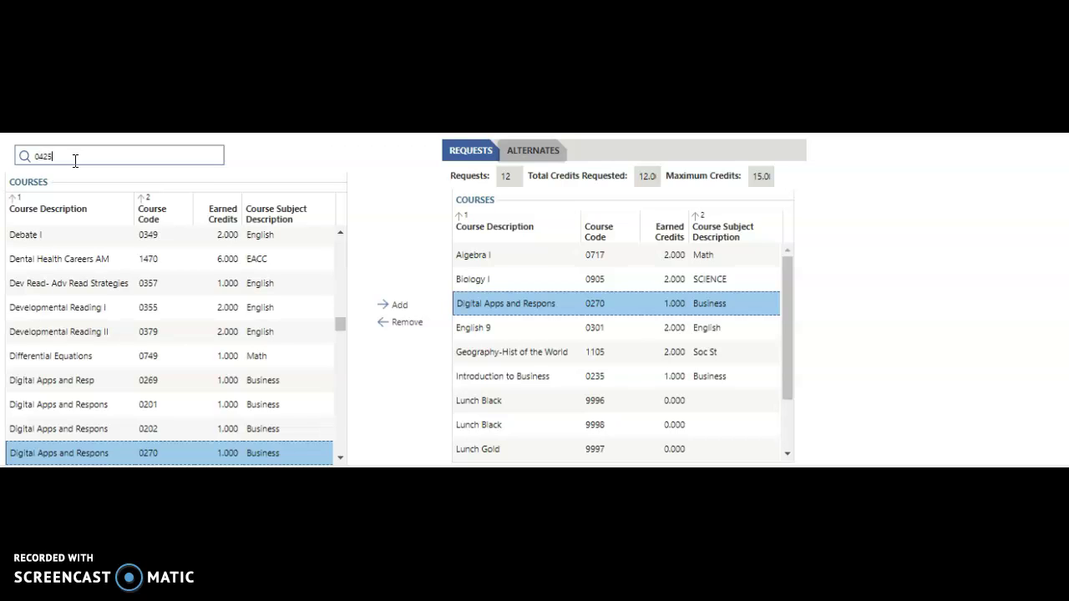
left_click(37, 239)
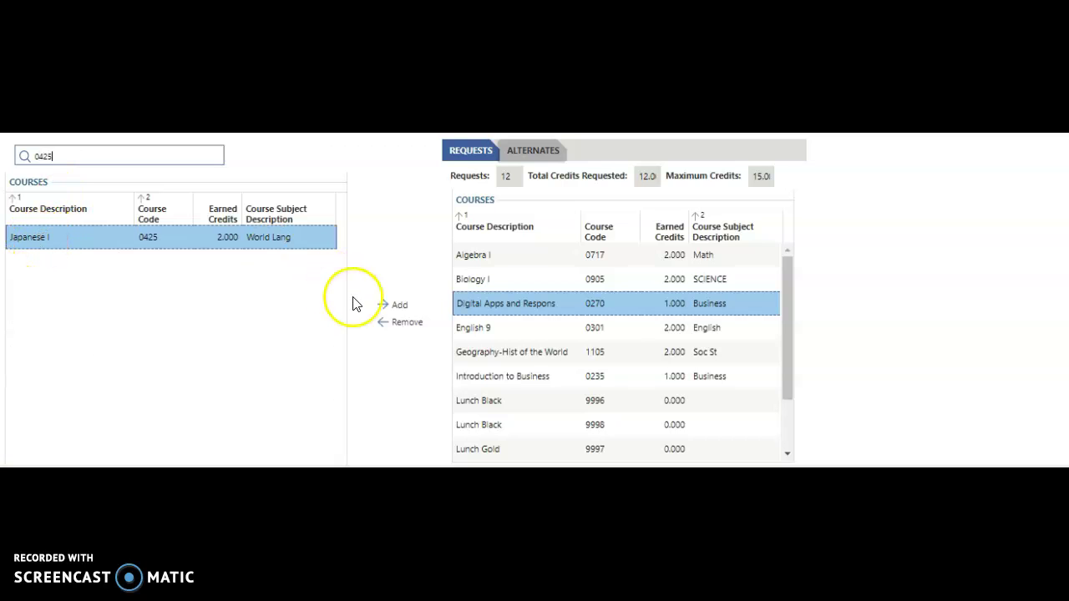
left_click(390, 305)
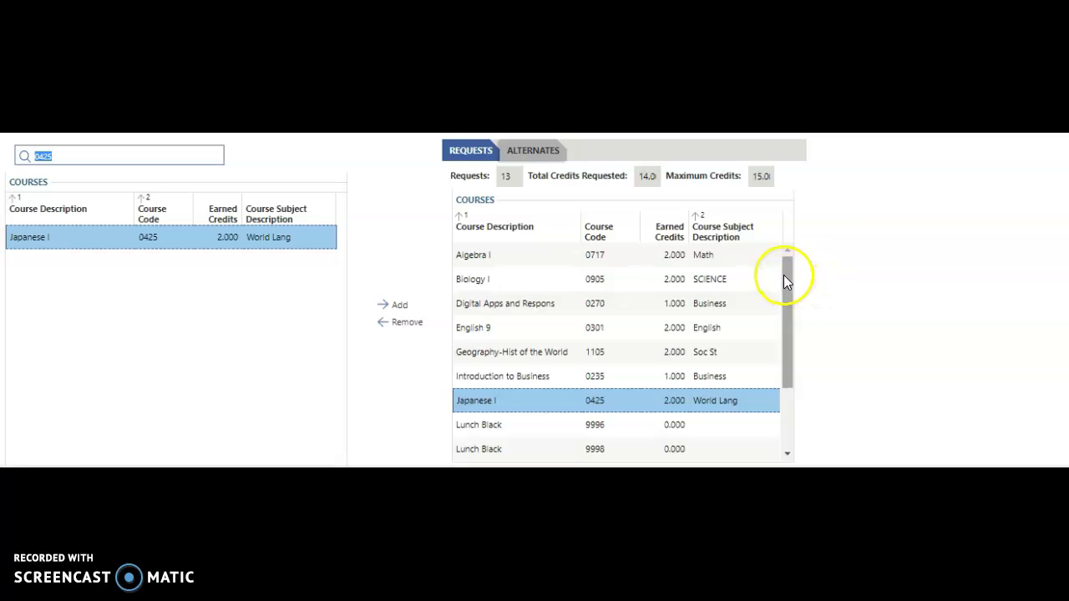
Review the full list of requested courses from beginning to end
left_click_drag(787, 279, 792, 353)
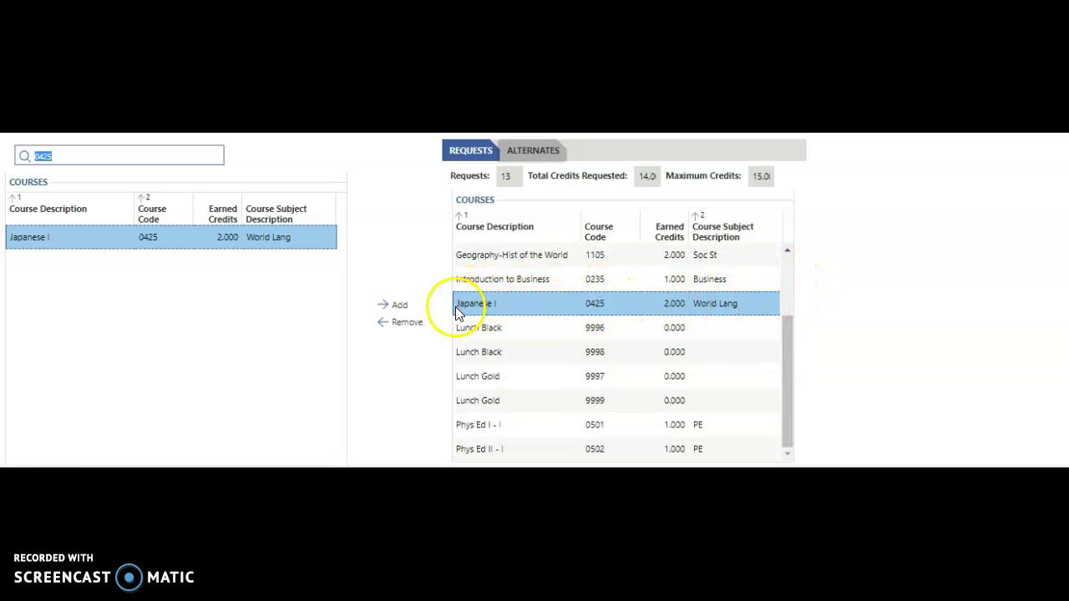
left_click(401, 306)
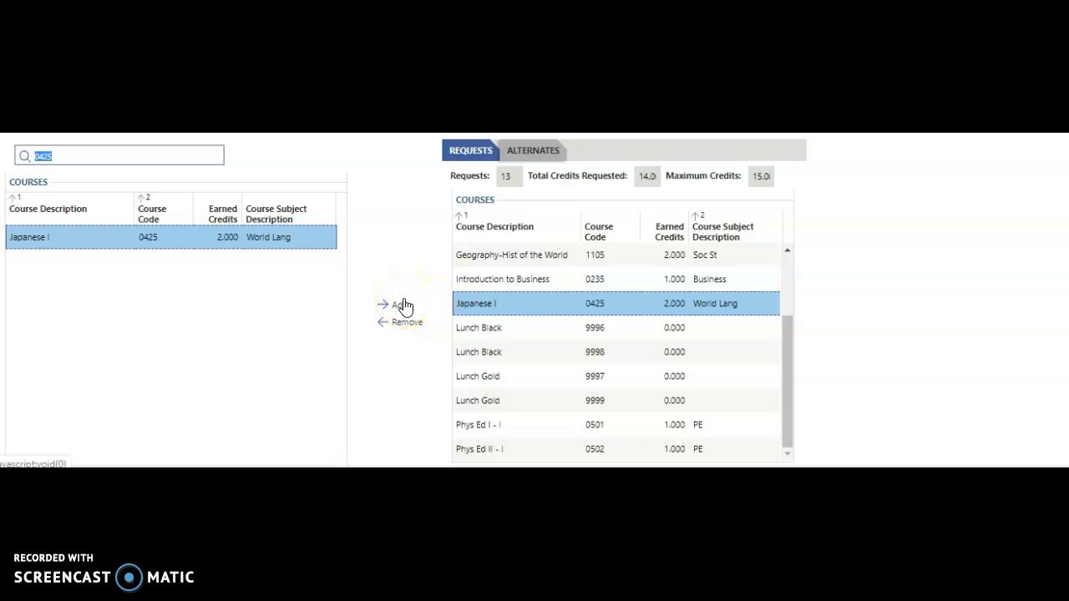
left_click(381, 281)
mouse_move(787, 365)
left_mouse_down()
mouse_move(786, 282)
mouse_move(778, 370)
left_mouse_up()
left_click_drag(786, 410, 785, 396)
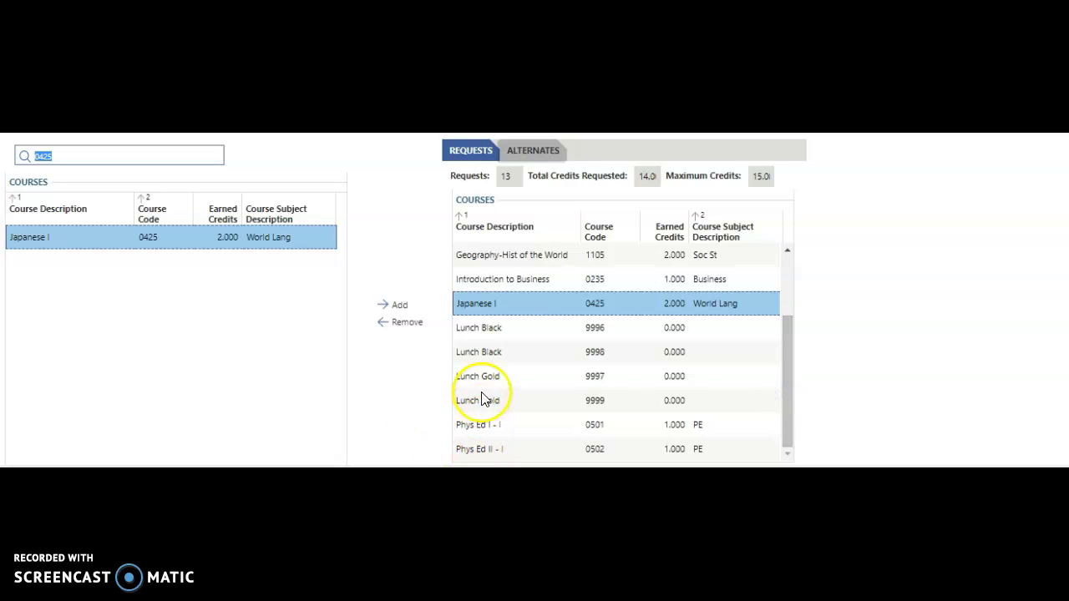
left_click_drag(783, 344, 789, 253)
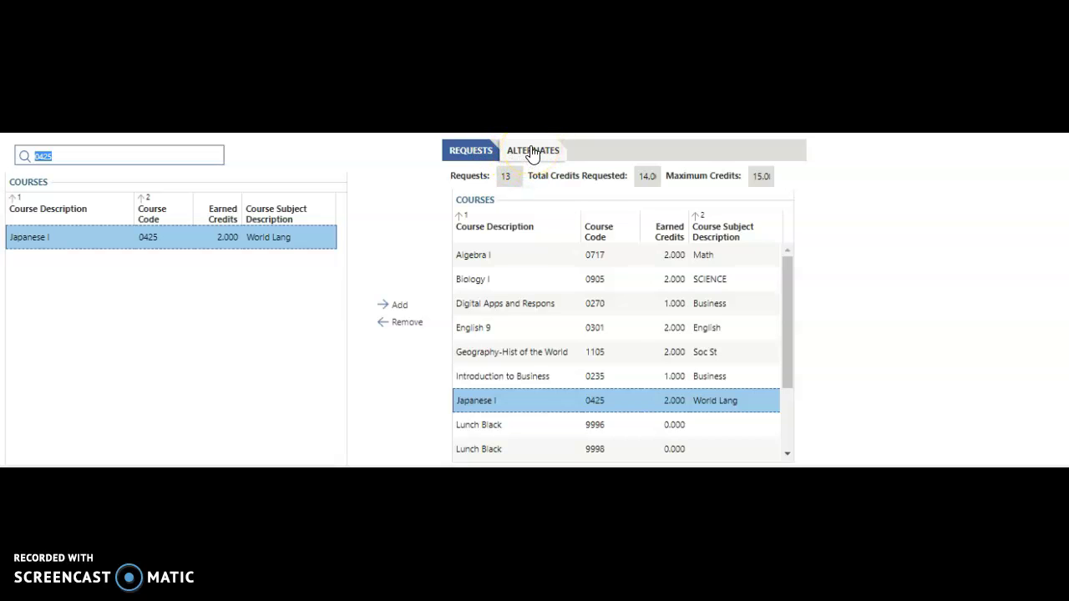
Show the alternates list, filter the available courses by code 0183, and add Visual Communication as an alternate
left_click(532, 152)
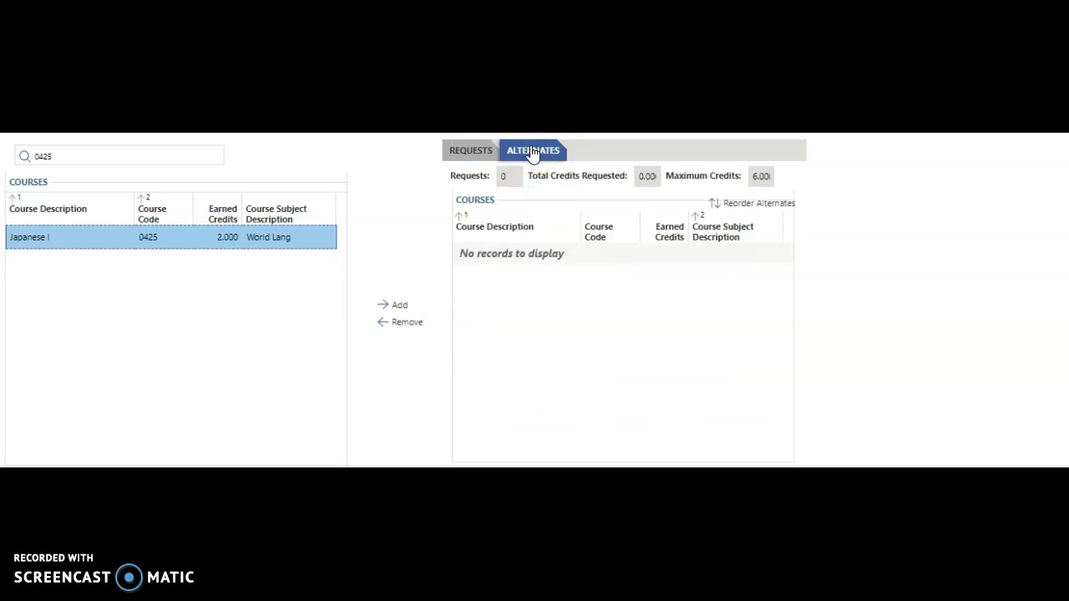
left_click(80, 159)
key("BackSpace")
key("BackSpace")
key("BackSpace")
key("BackSpace")
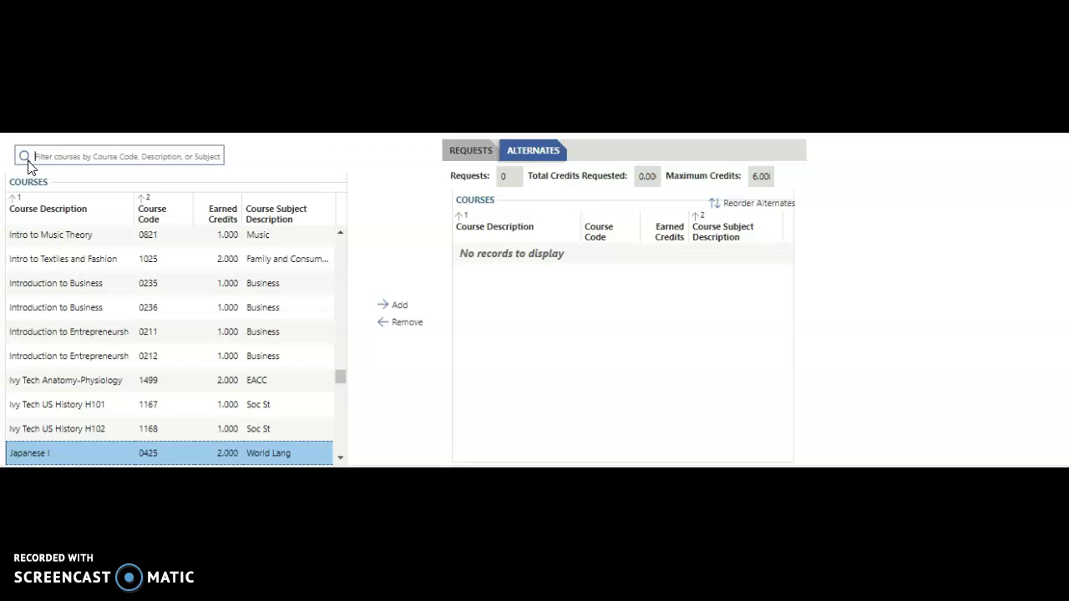
left_click(64, 154)
type("0183")
left_click(43, 239)
left_click(397, 317)
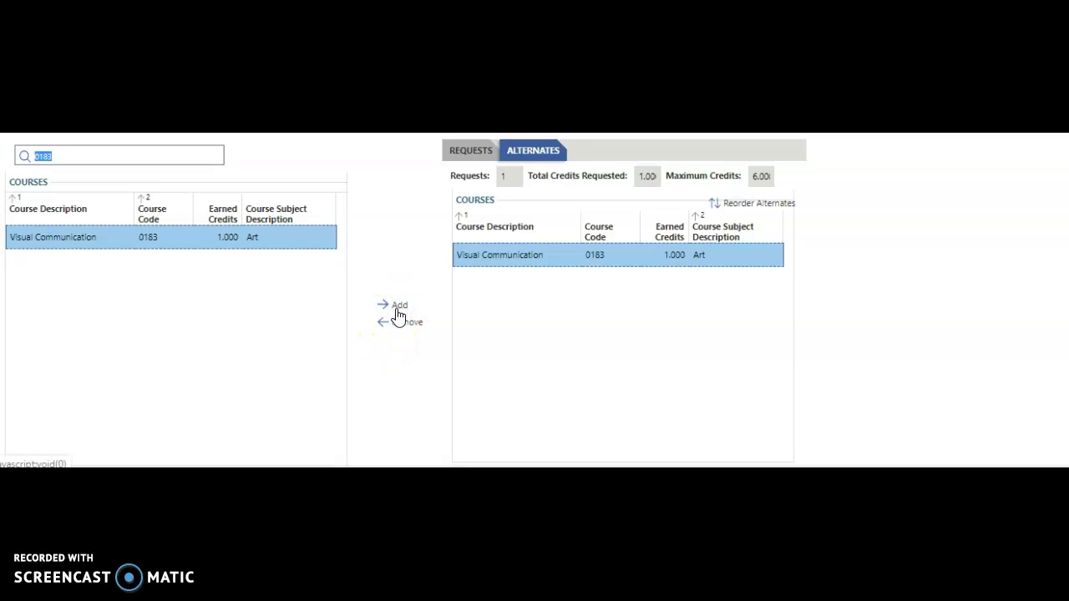
Filter the available courses by code 1023 and add Early Childhood Education I (1023YR) as an alternate
left_click(119, 158)
left_click(50, 156)
double_click(50, 156)
key("BackSpace")
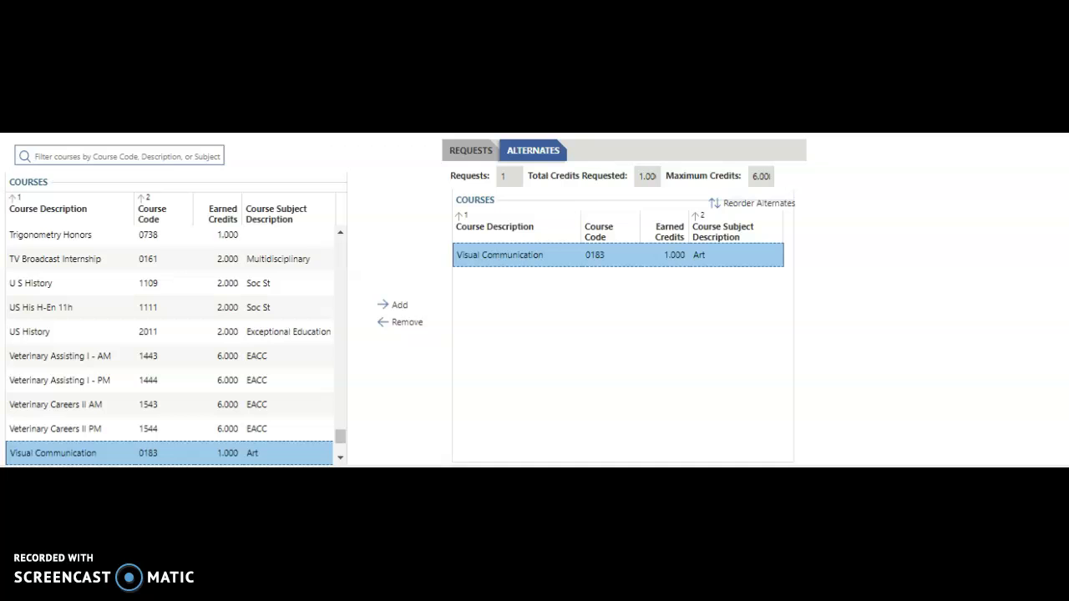
type("1023")
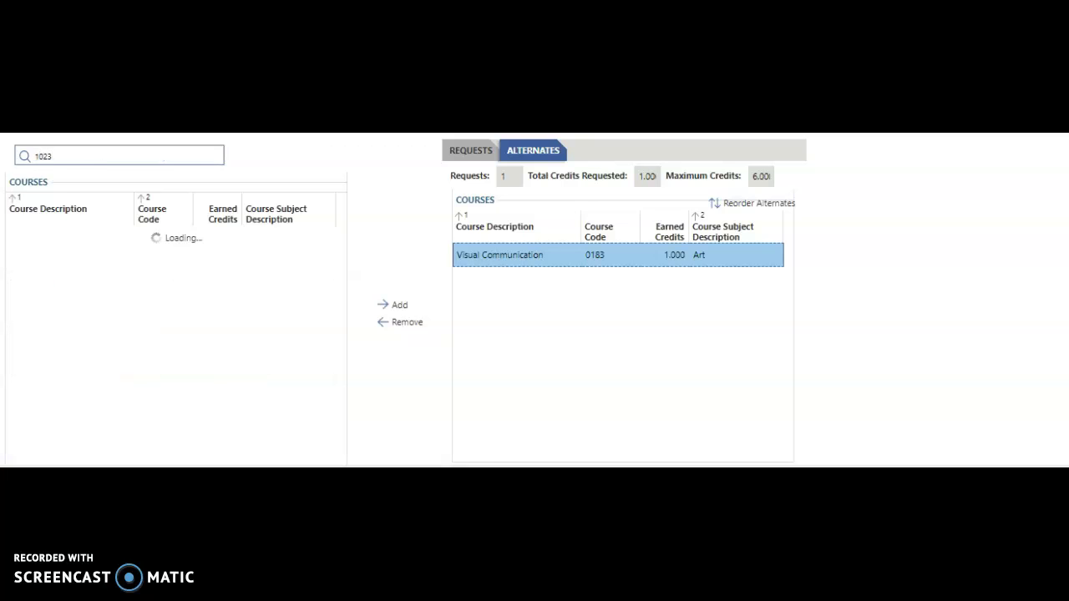
left_click(39, 238)
left_click(400, 306)
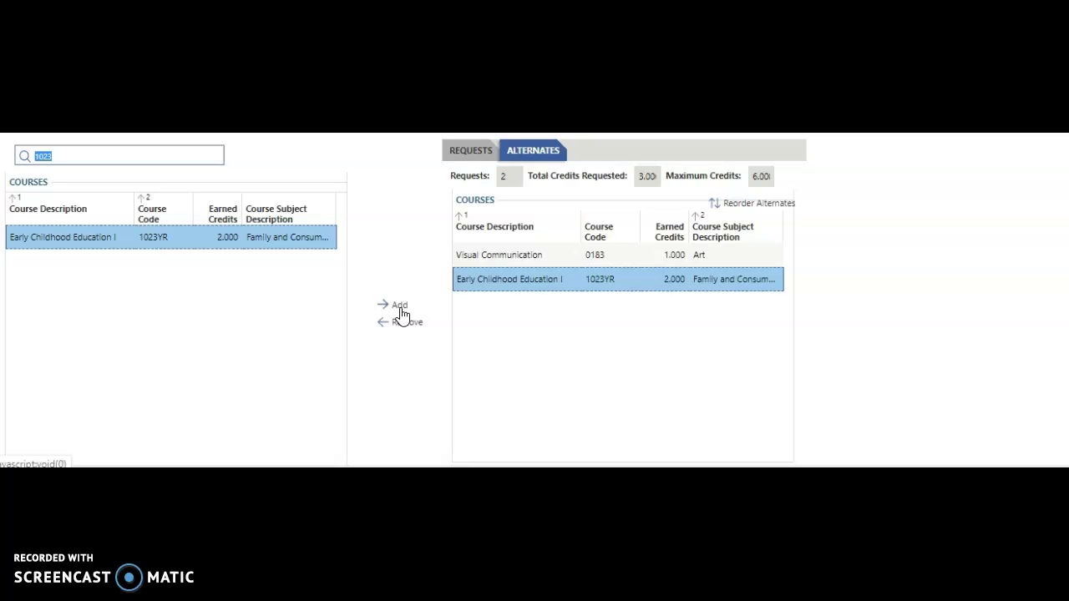
Reorder the alternates so Early Childhood Education I comes before Visual Communication, and save the order
left_click(717, 205)
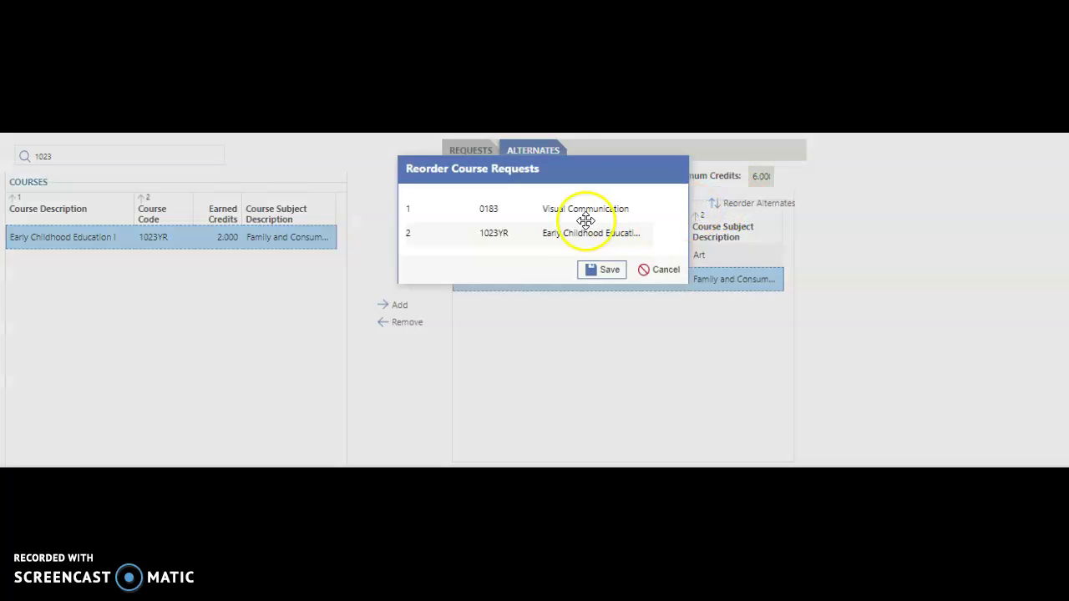
left_click_drag(541, 236, 554, 208)
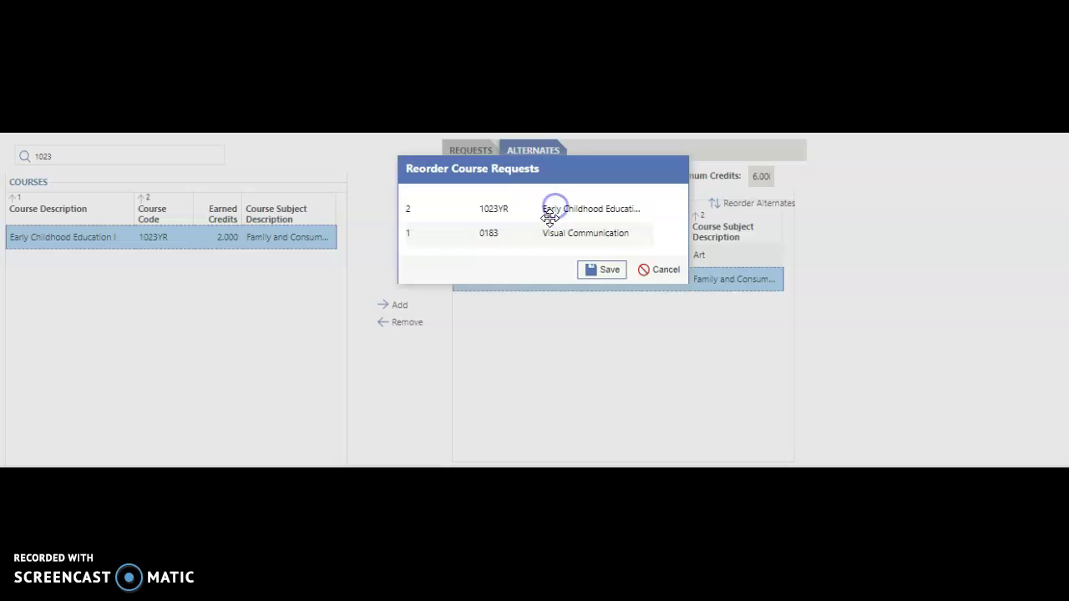
left_click(607, 271)
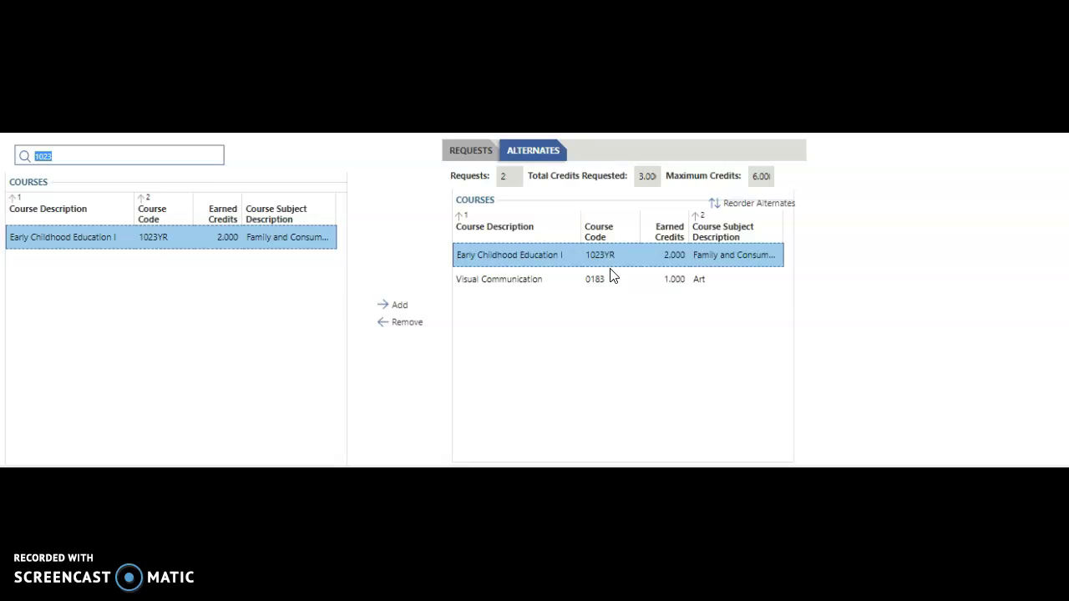
Return to the main course requests list and review the requested courses
left_click(472, 154)
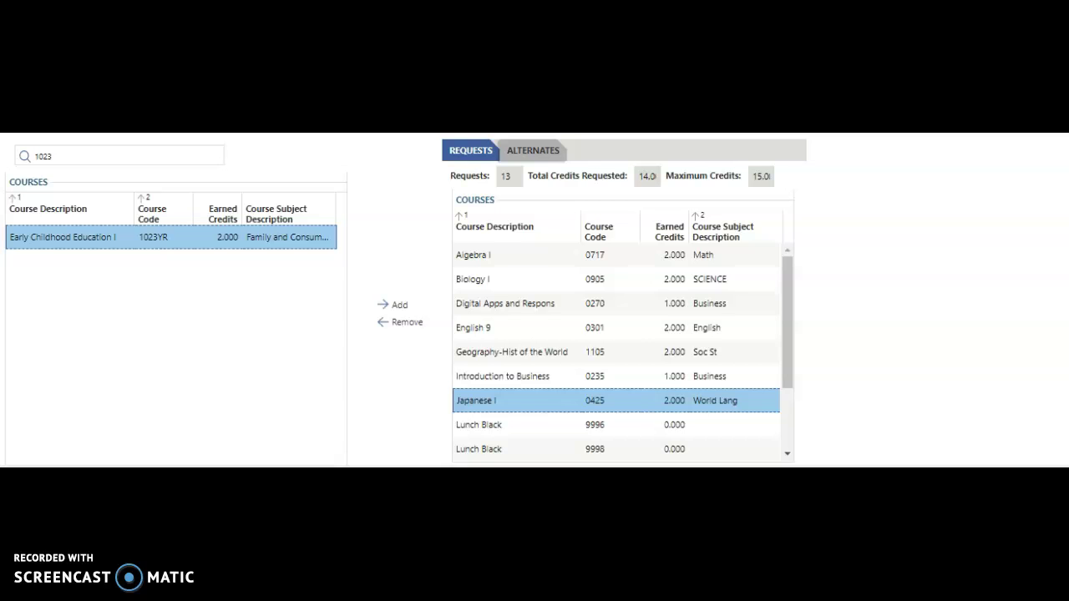
scroll(406, 299, "down", 1)
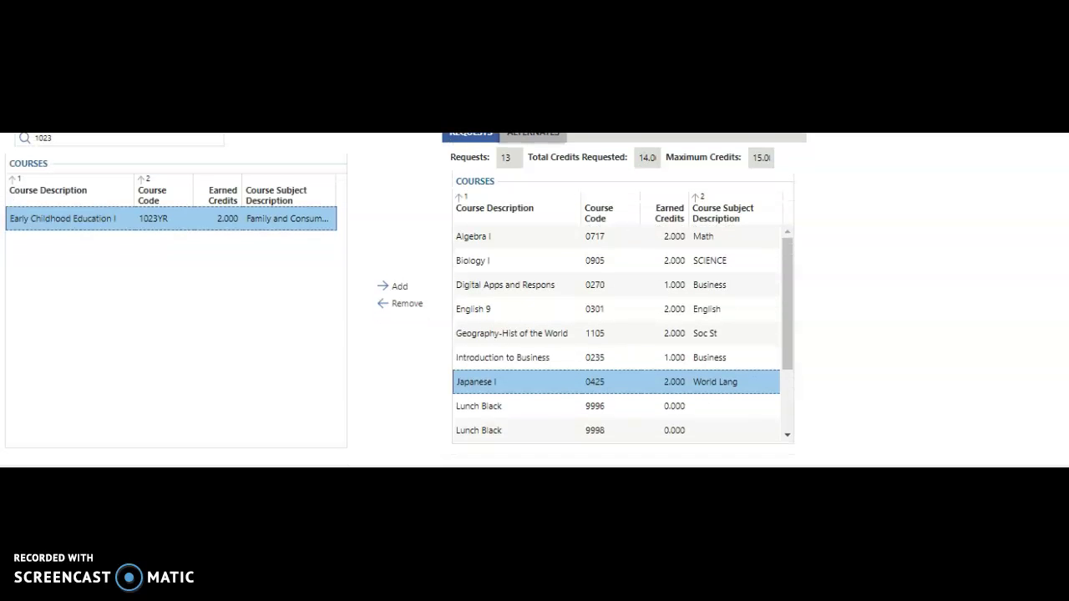
scroll(406, 299, "up", 1)
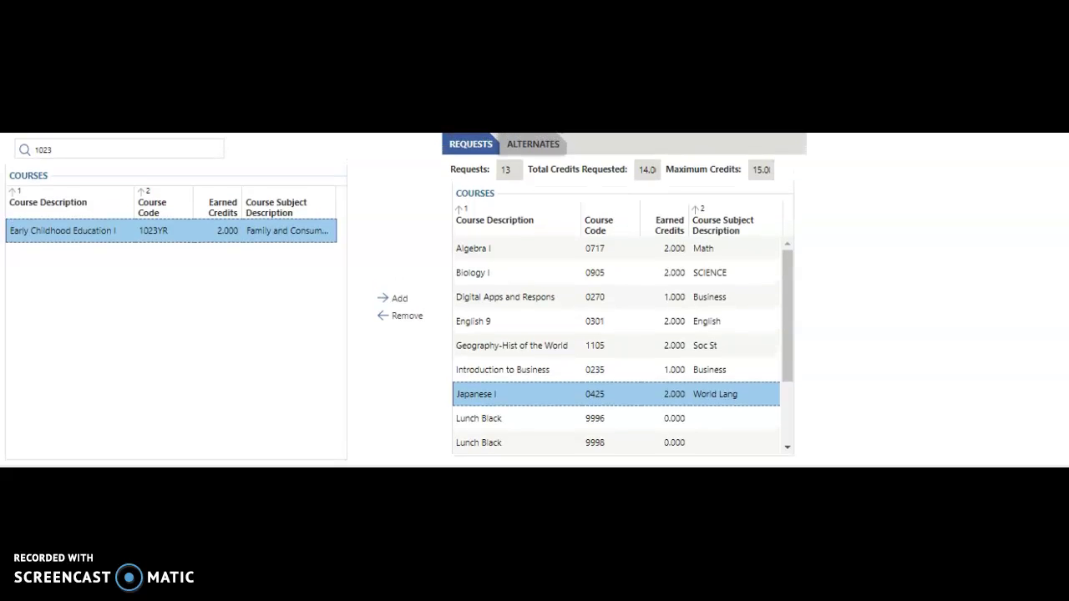
scroll(406, 299, "up", 1)
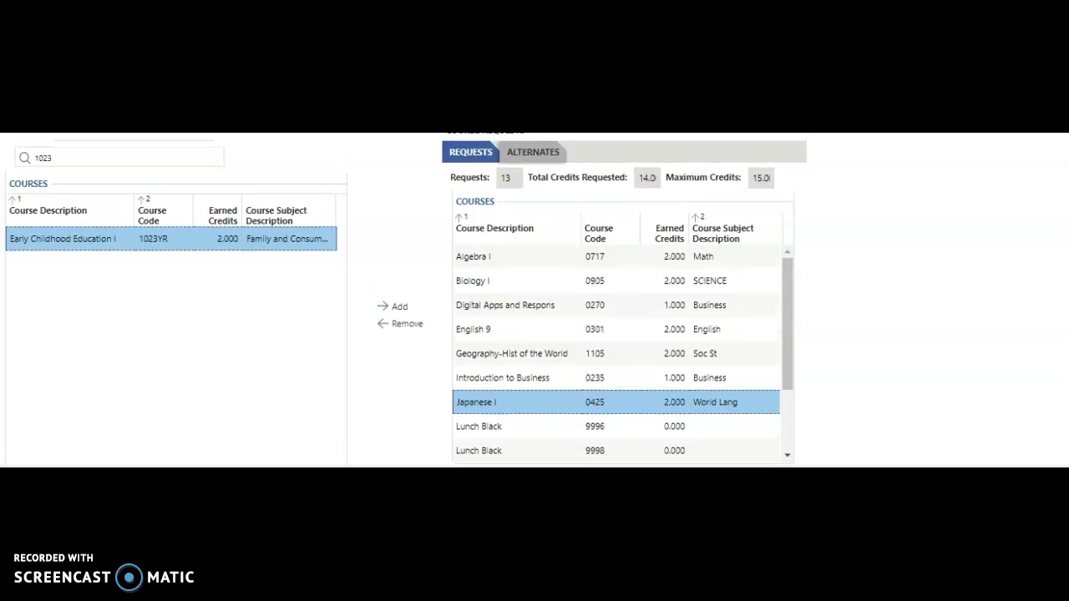
scroll(406, 299, "up", 1)
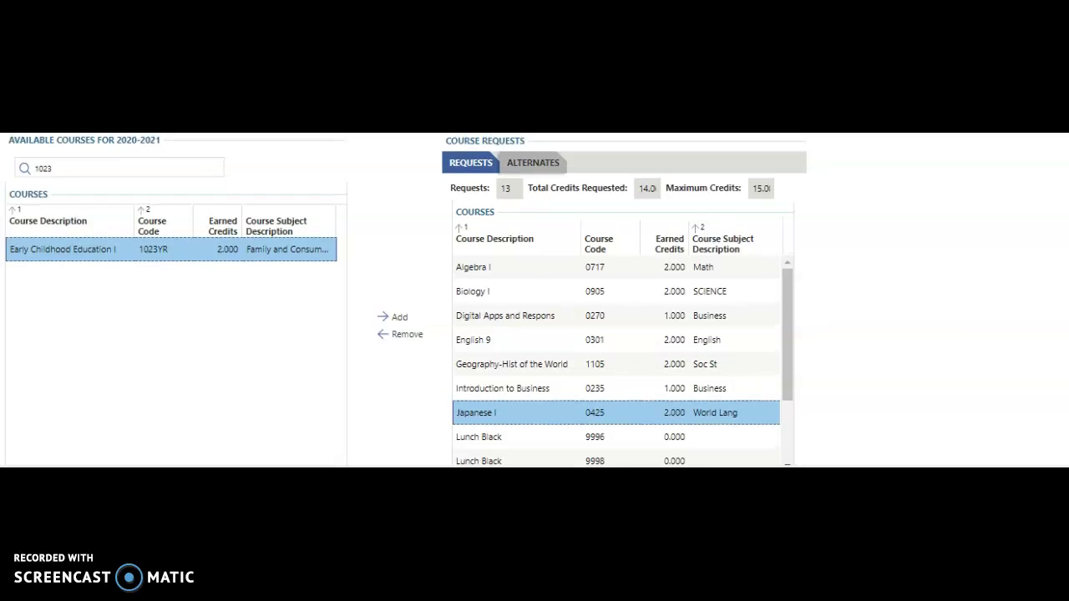